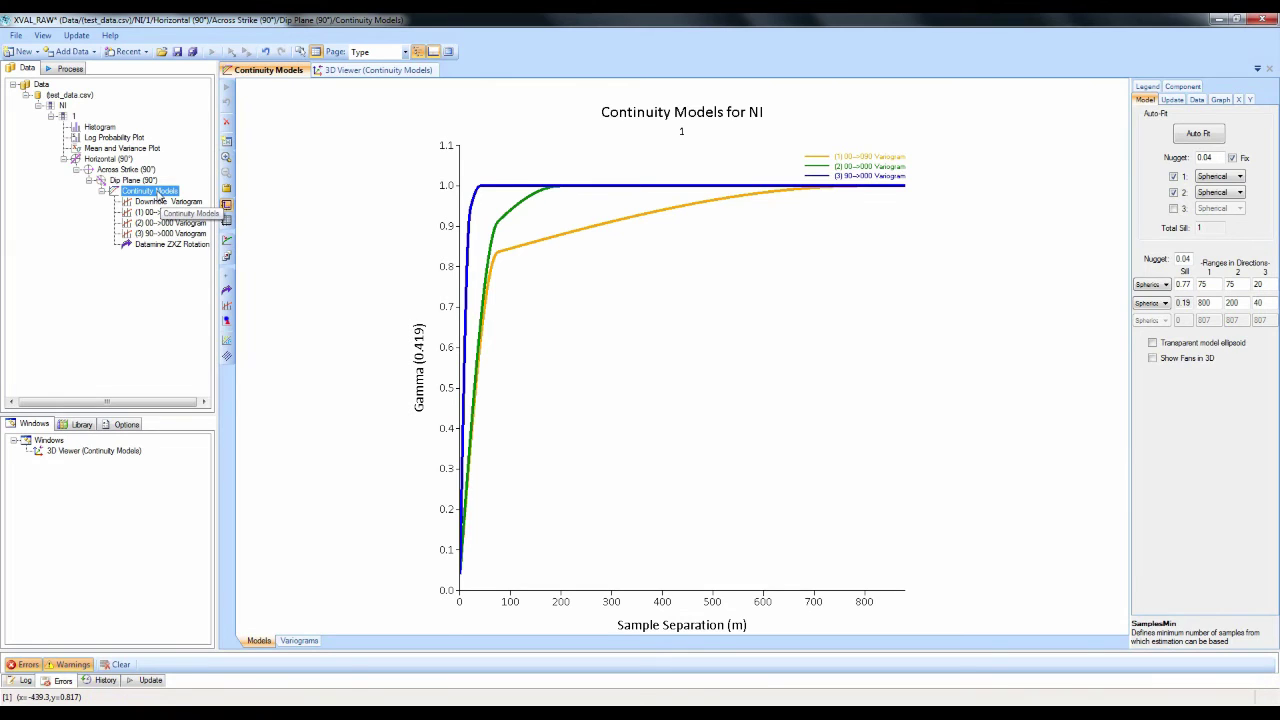
Step: Add a Cross Validation component to the Continuity Models of the NI domain 1 data
{"action": "right_click", "coordinate": [158, 194]}
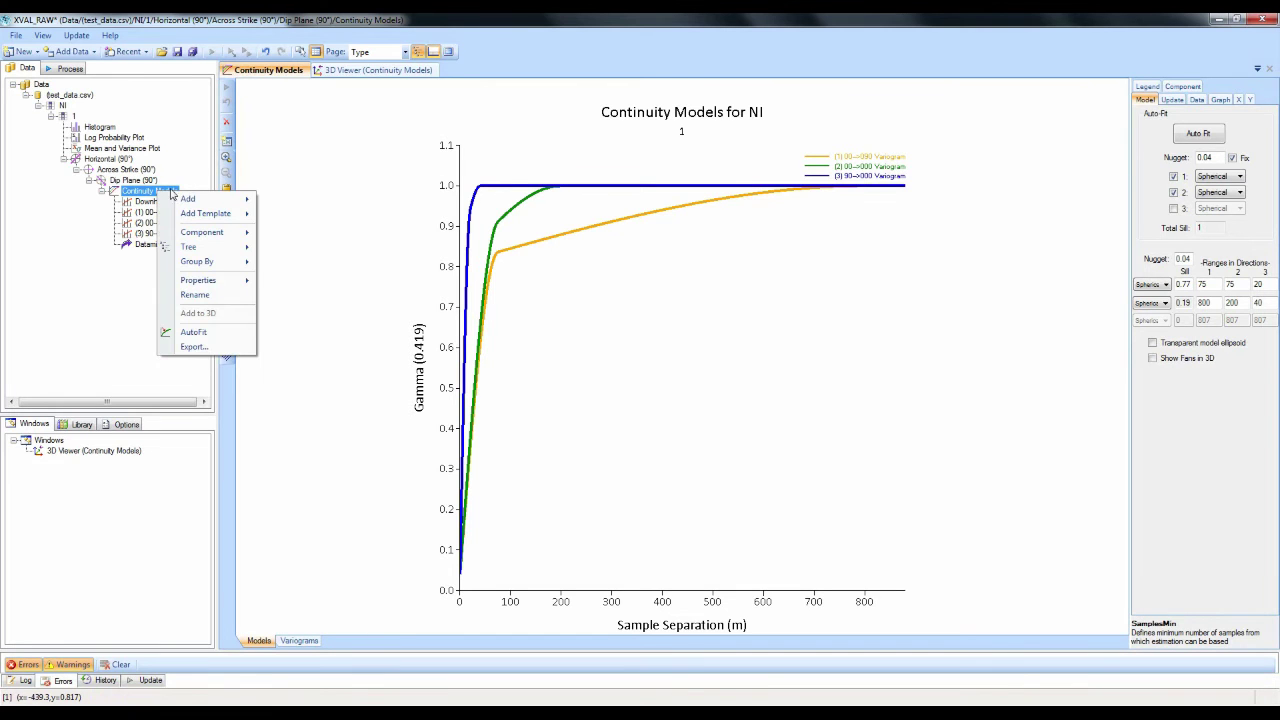
{"action": "mouse_move", "coordinate": [187, 200]}
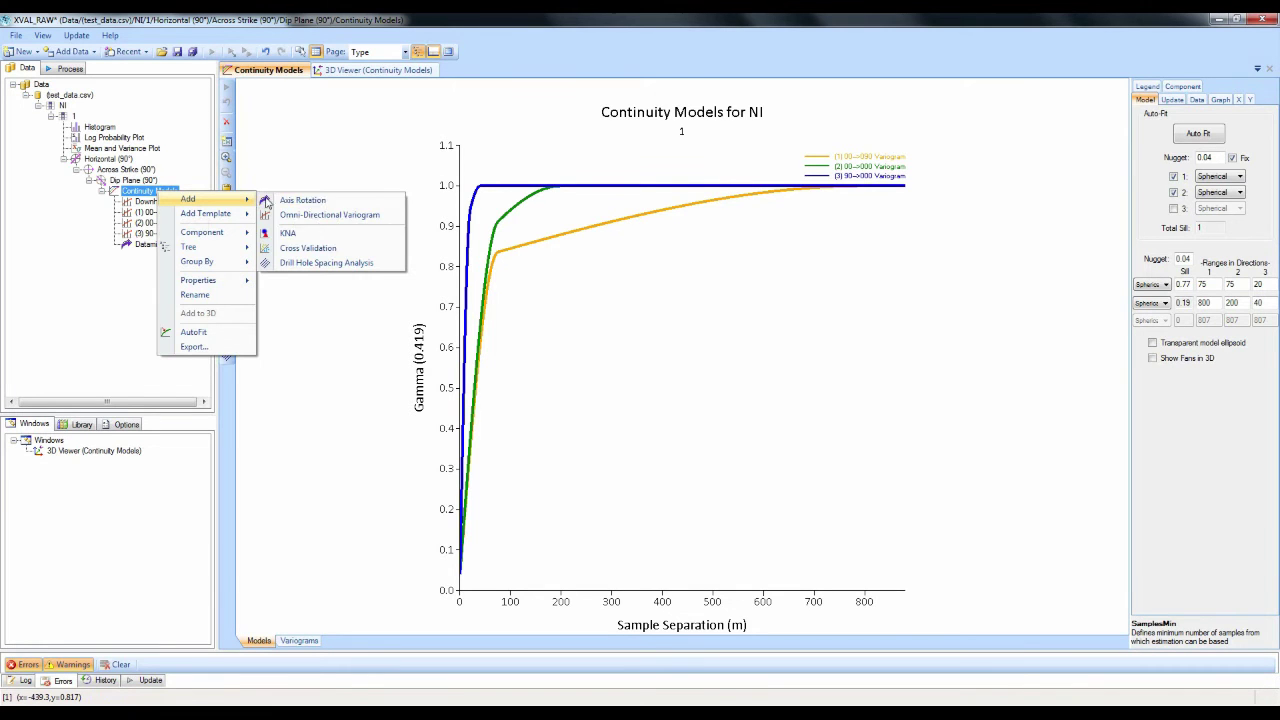
{"action": "left_click", "coordinate": [306, 250]}
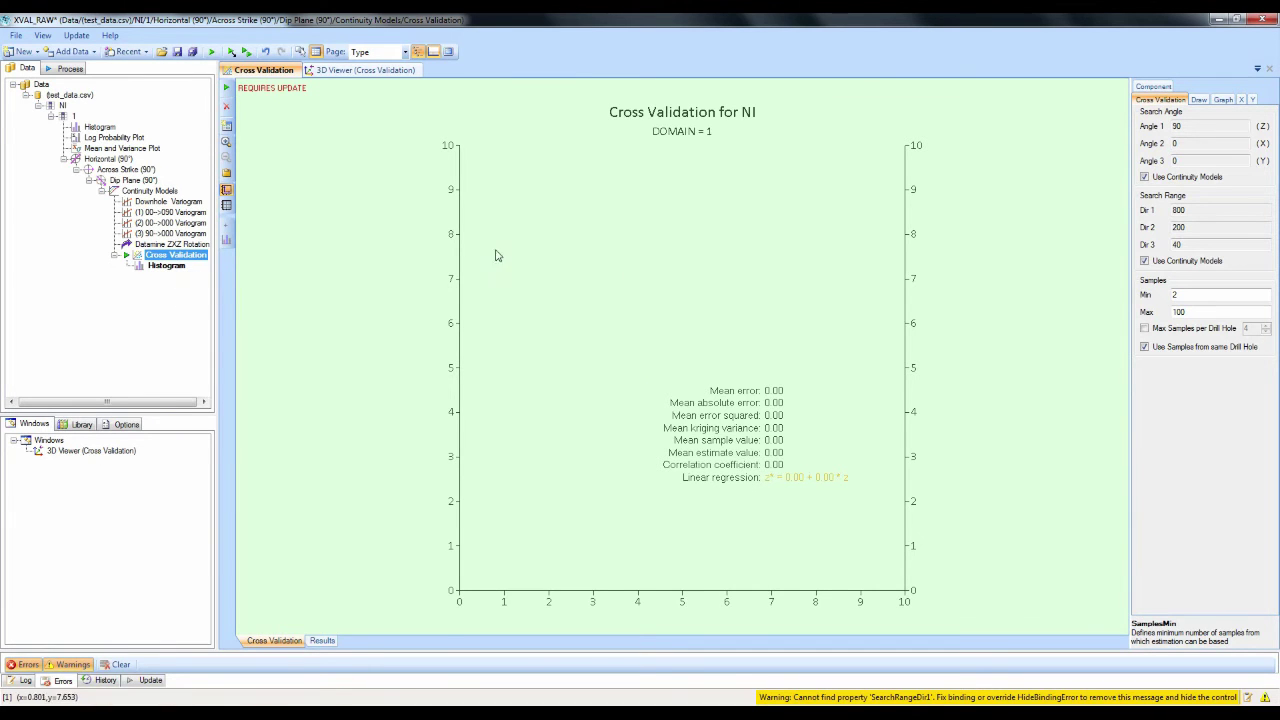
Step: View the histogram under the new Cross Validation component and return to the cross validation settings
{"action": "left_click", "coordinate": [161, 267]}
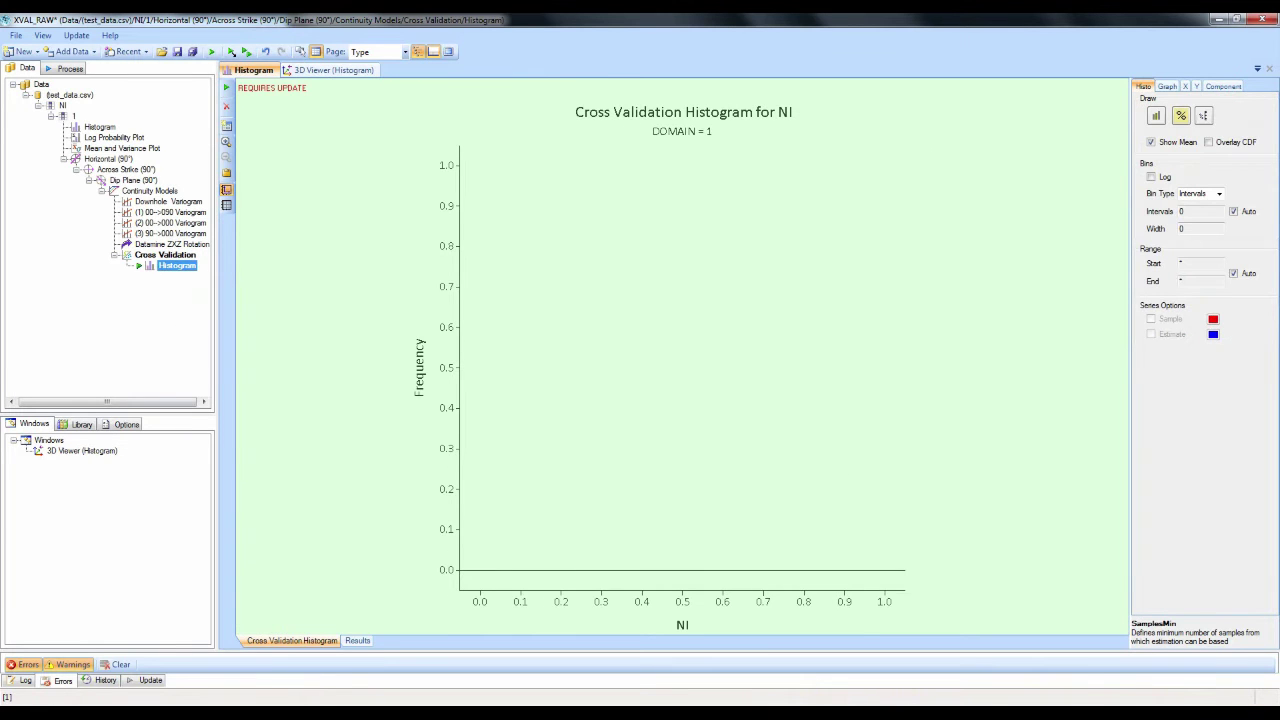
{"action": "left_click", "coordinate": [152, 264]}
{"action": "left_click", "coordinate": [155, 256]}
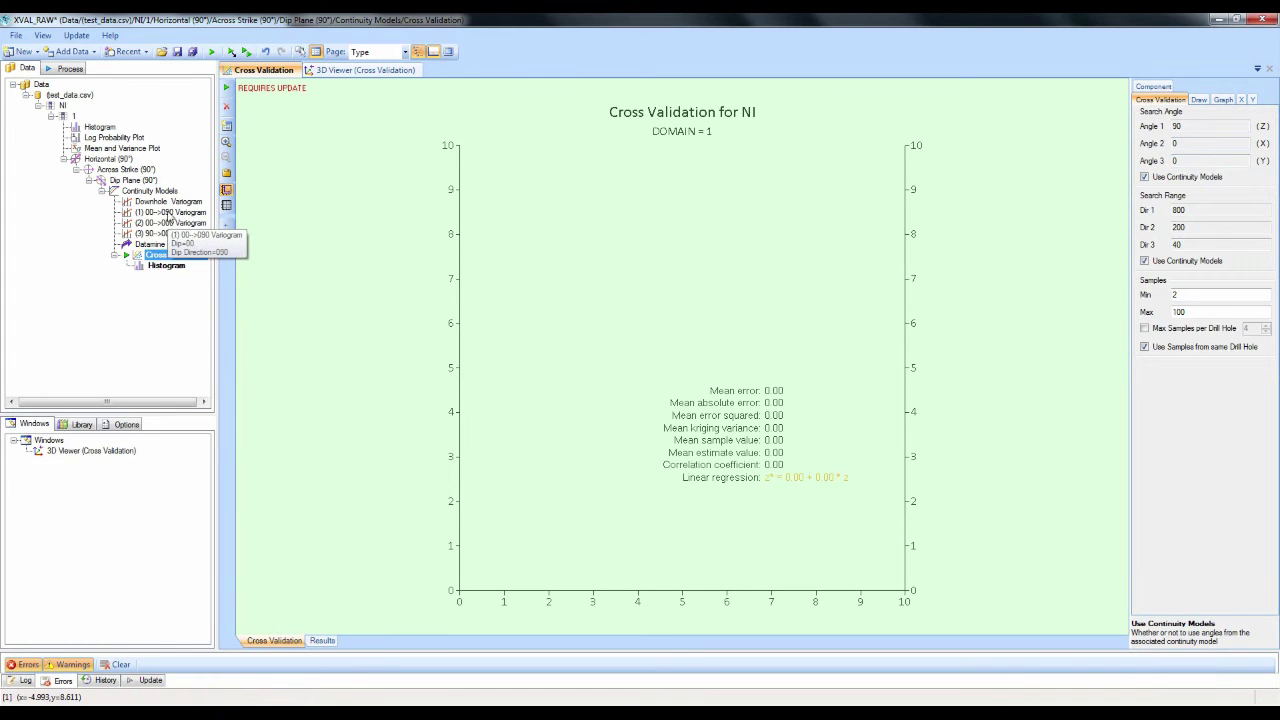
Step: Try overriding the continuity model search angles with 45 for Angle 2, and restore the model angles
{"action": "left_click", "coordinate": [1145, 177]}
{"action": "left_click", "coordinate": [1172, 146]}
{"action": "type", "text": "9"}
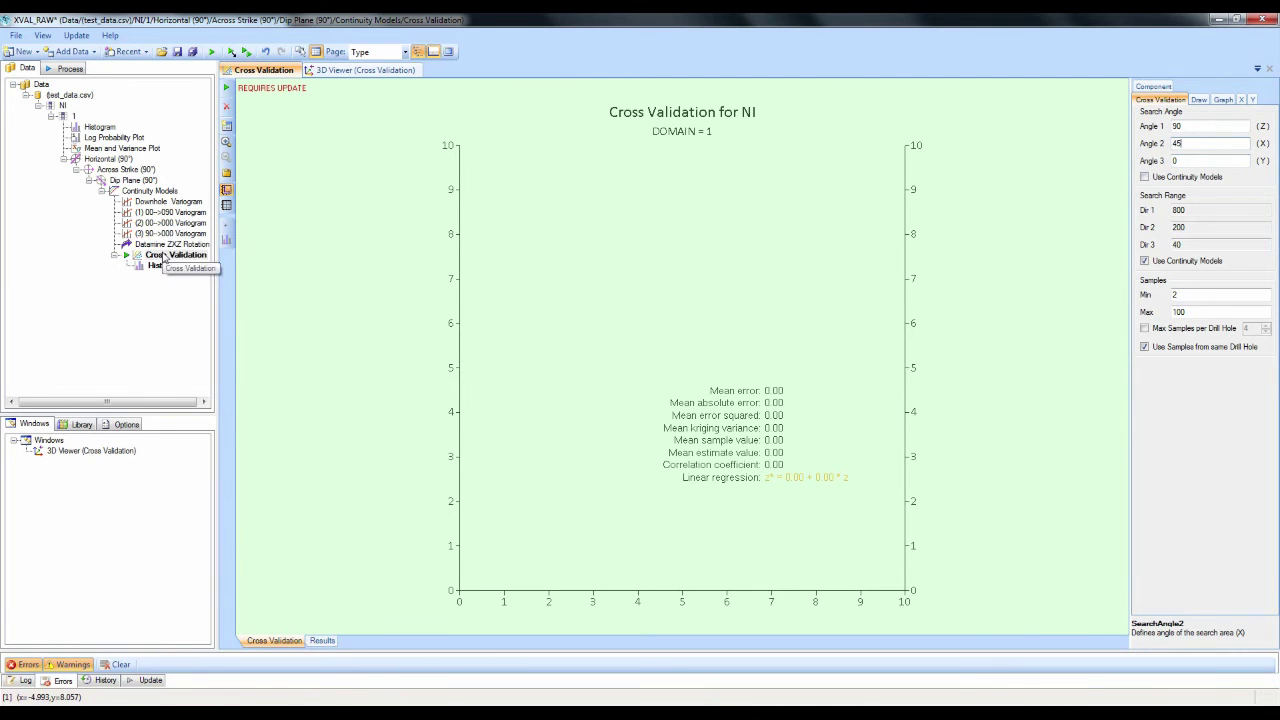
{"action": "left_click", "coordinate": [1146, 177]}
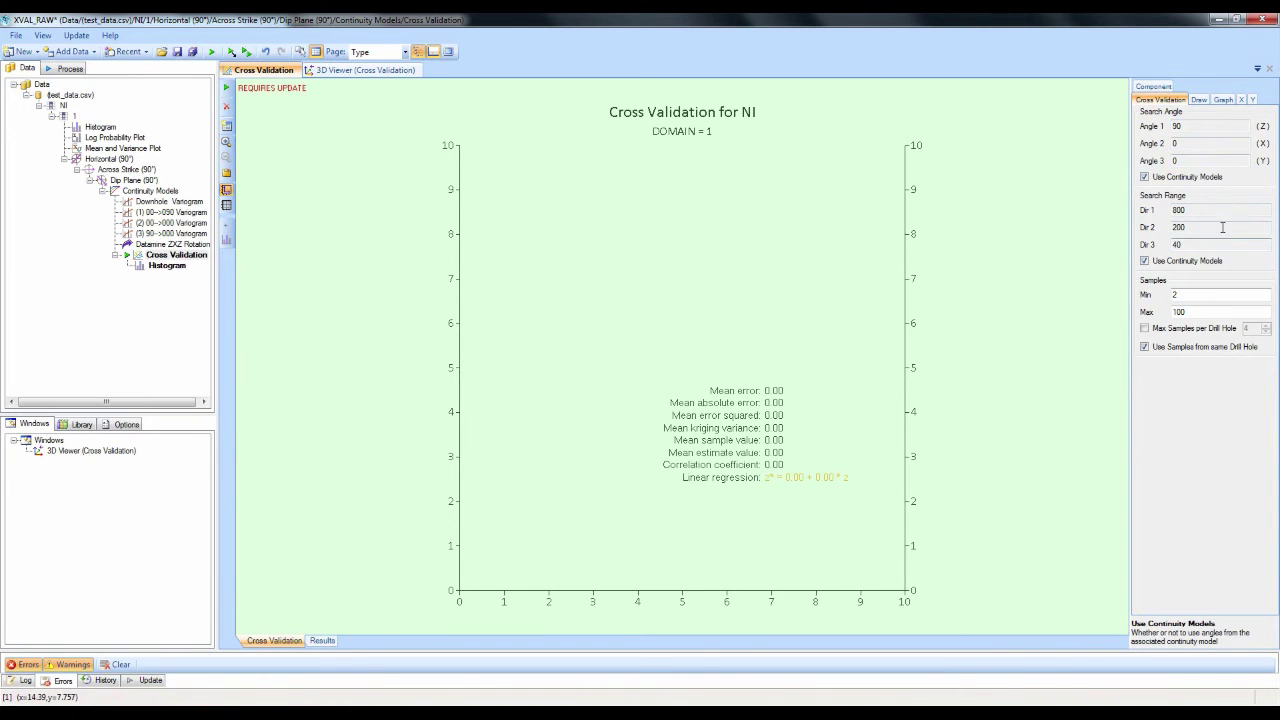
Step: Try overriding the continuity model search ranges with 400 for Dir 1, and restore the model ranges
{"action": "left_click", "coordinate": [1146, 266]}
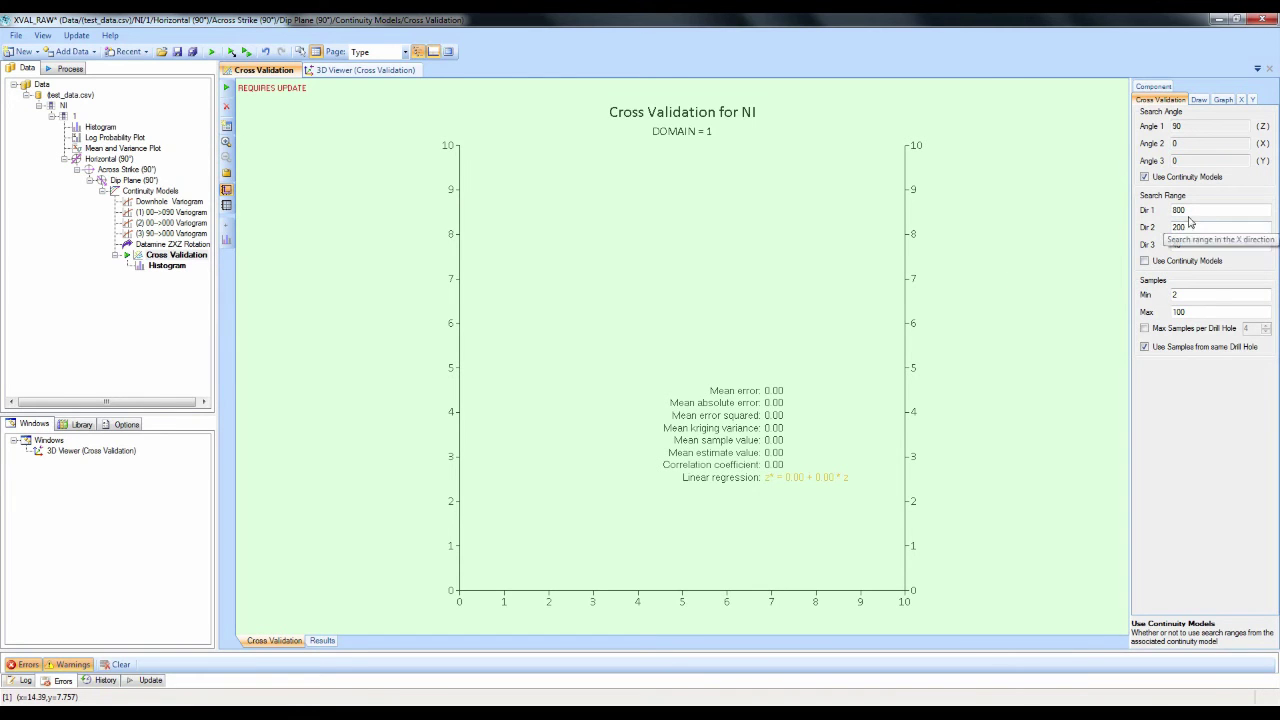
{"action": "left_click", "coordinate": [1155, 213]}
{"action": "type", "text": "4"}
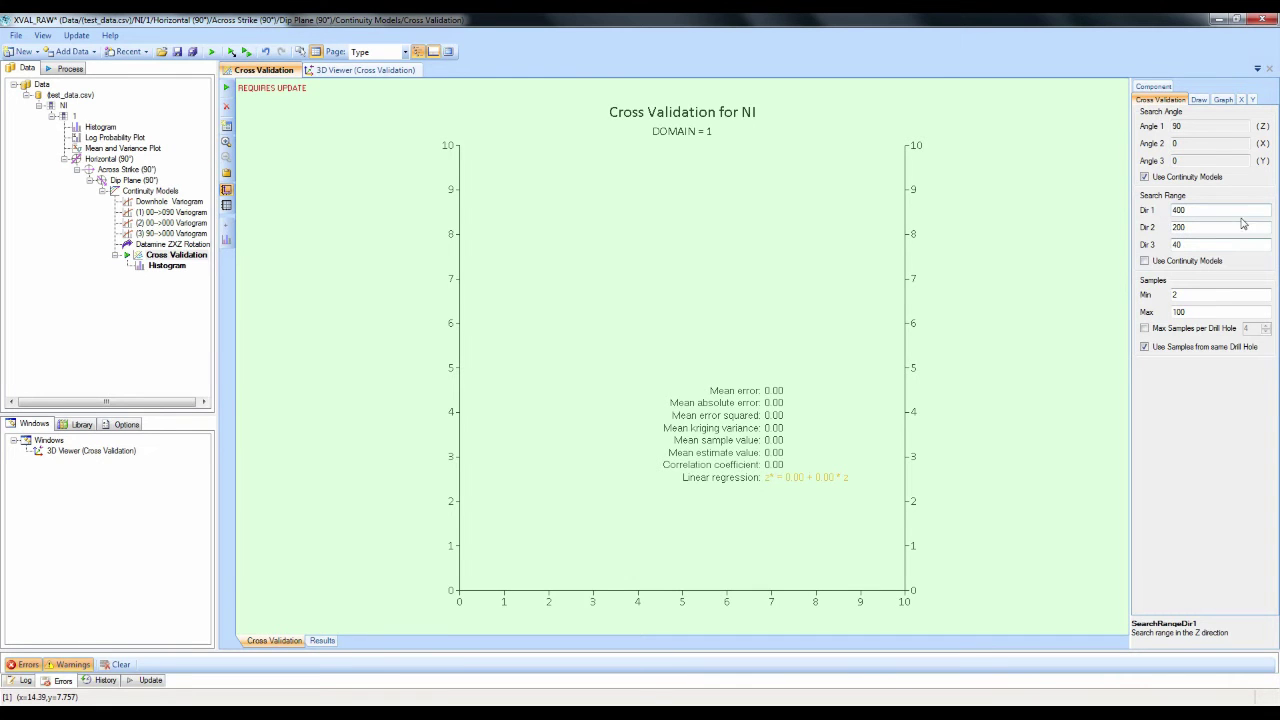
{"action": "left_click", "coordinate": [1145, 261]}
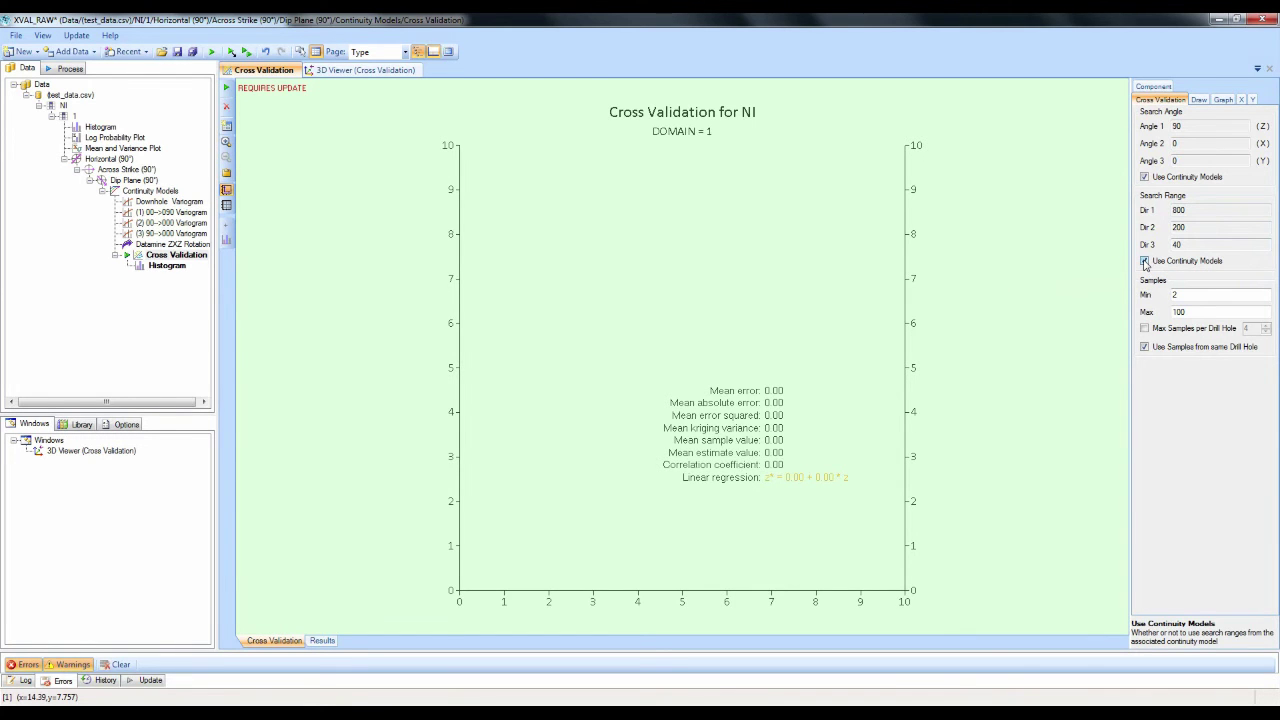
Step: Set the cross validation sample limits to a minimum of 8 and a maximum of 32
{"action": "left_click", "coordinate": [1185, 295]}
{"action": "double_click", "coordinate": [1192, 295]}
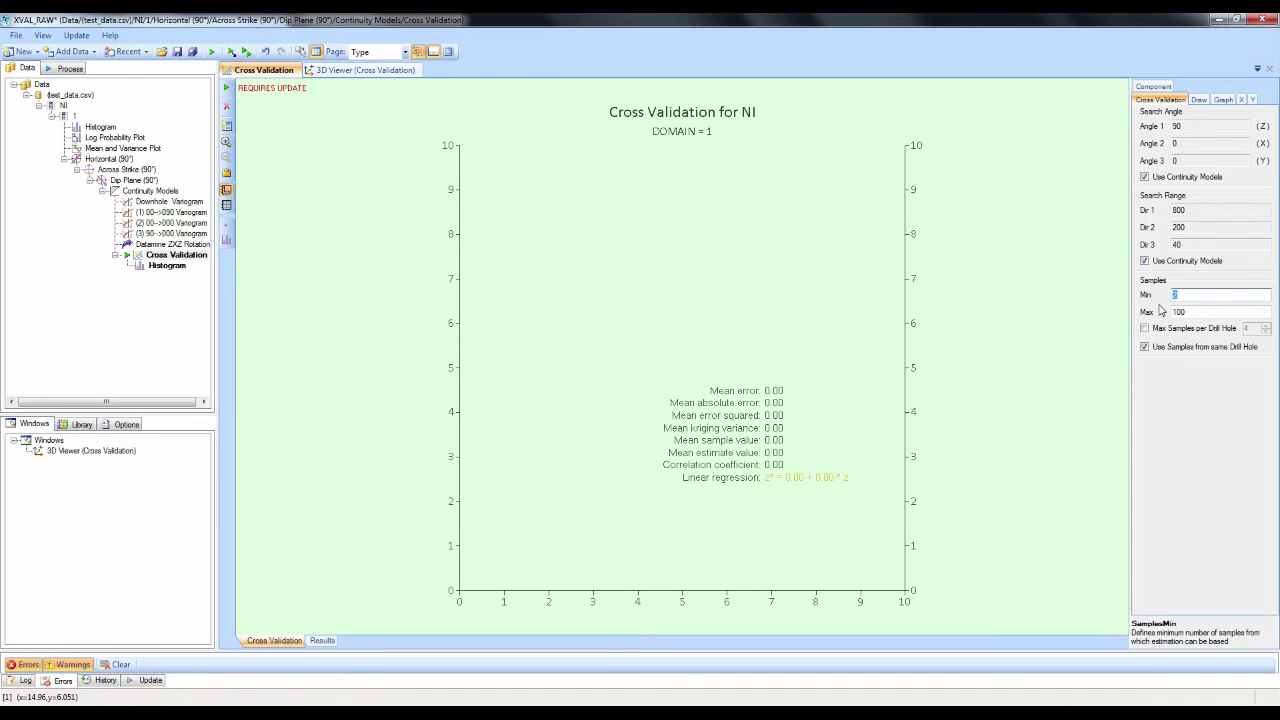
{"action": "type", "text": "8"}
{"action": "key", "text": "Tab"}
{"action": "type", "text": "32"}
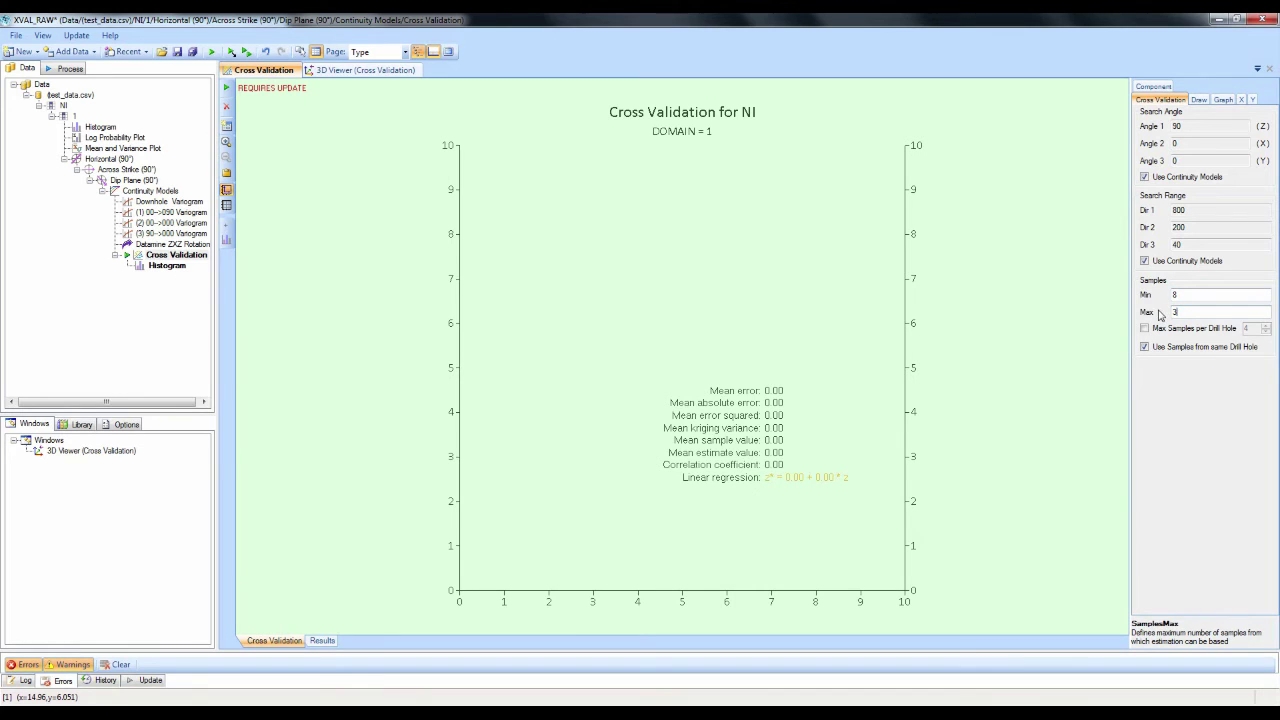
{"action": "left_click", "coordinate": [1194, 295]}
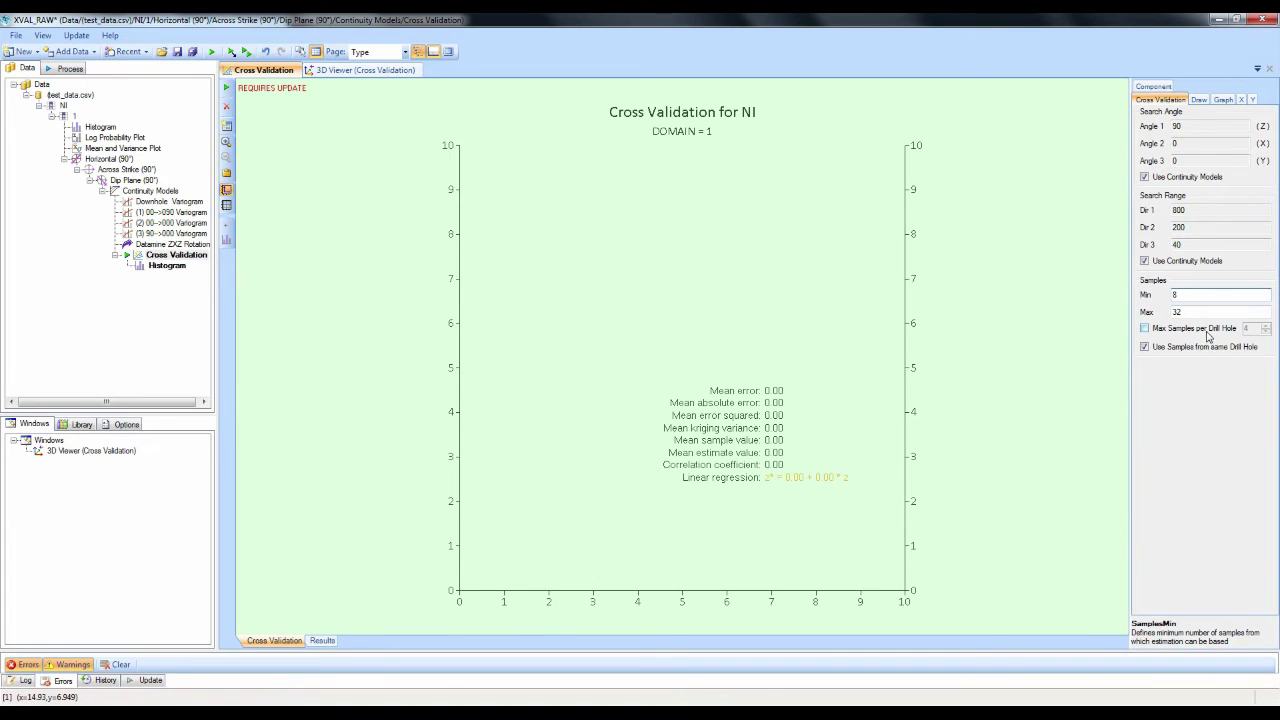
Step: Limit the maximum samples per drill hole to 4 and keep samples from the same drill hole allowed
{"action": "left_click", "coordinate": [1145, 329]}
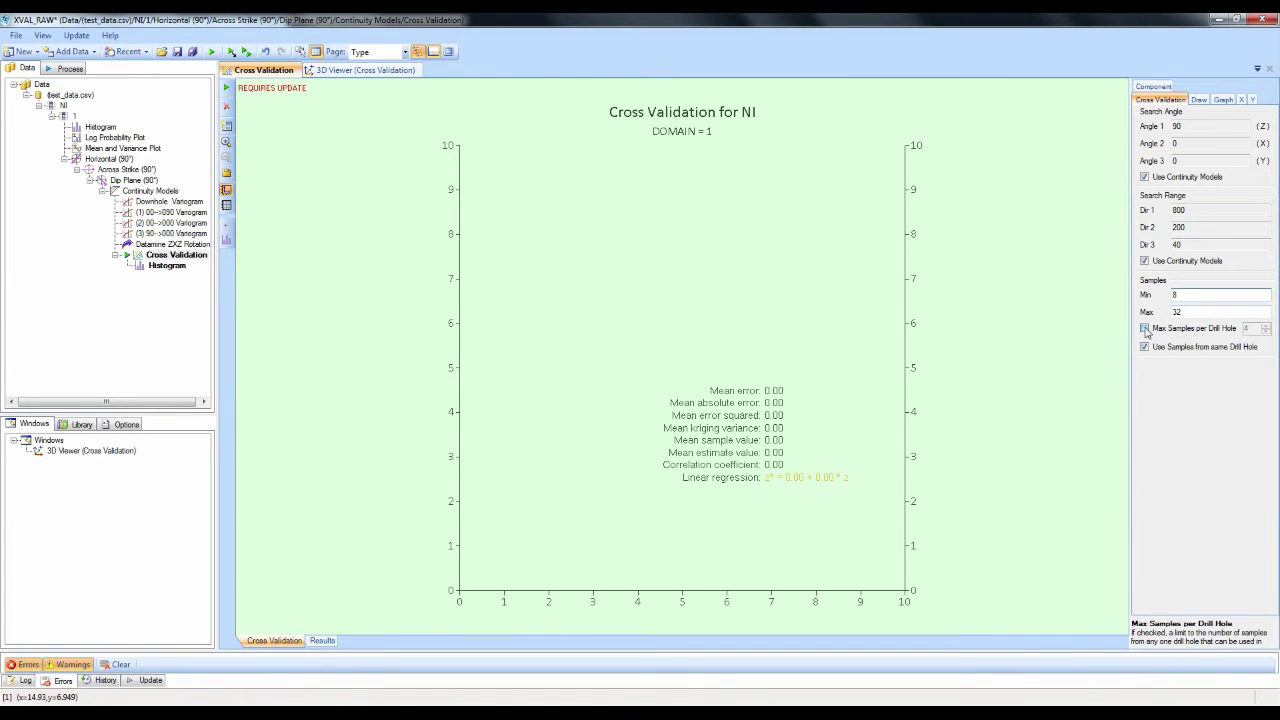
{"action": "left_click", "coordinate": [1266, 327]}
{"action": "left_click", "coordinate": [1266, 327]}
{"action": "left_click", "coordinate": [1266, 327]}
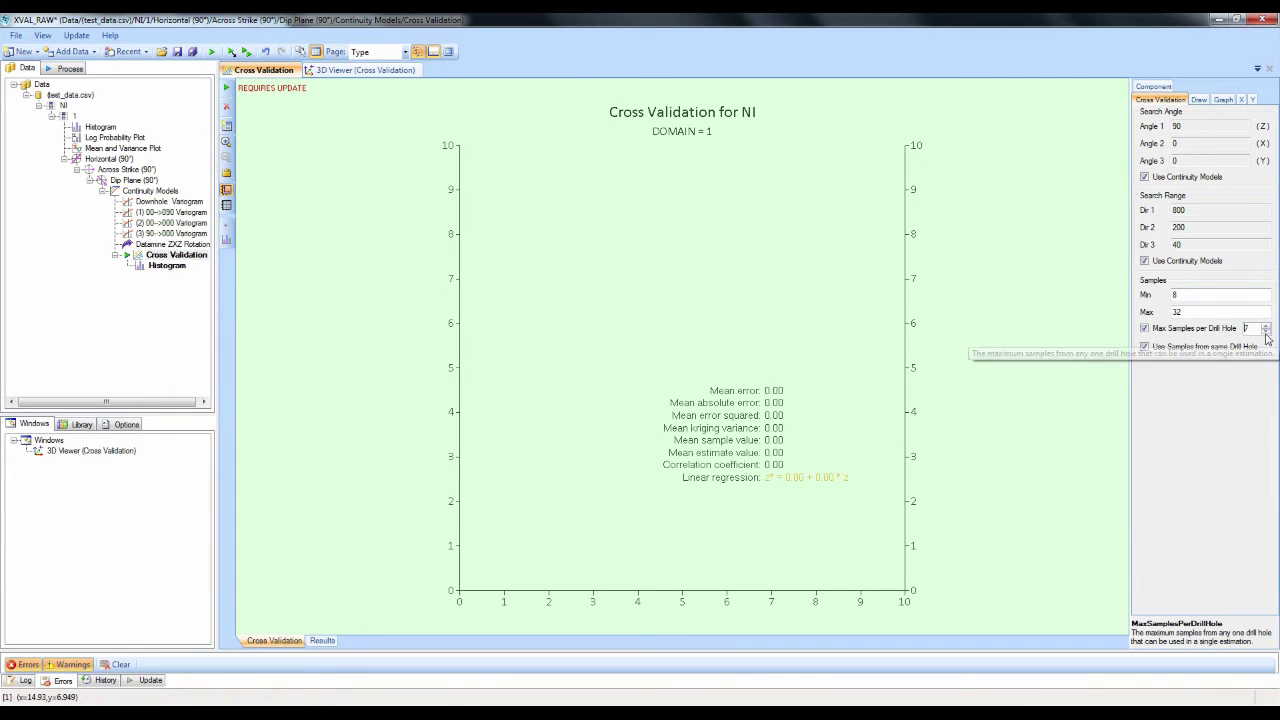
{"action": "left_click", "coordinate": [1266, 334]}
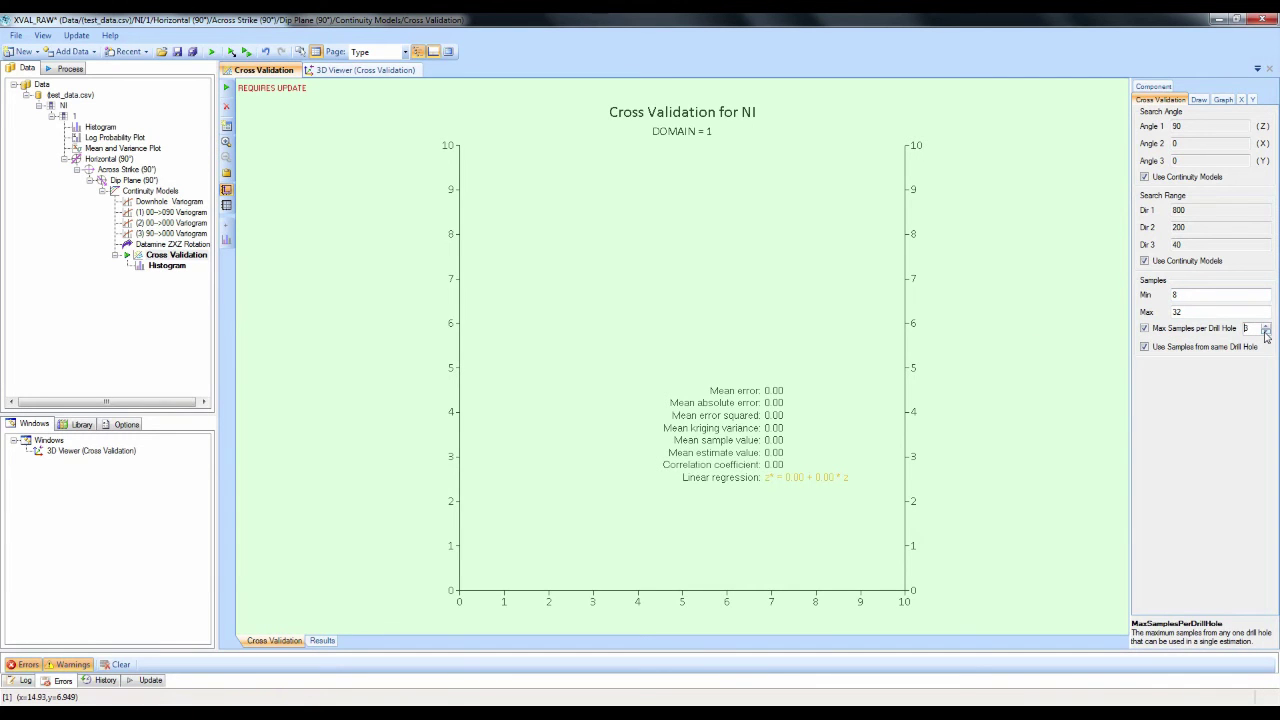
{"action": "left_click", "coordinate": [1266, 334]}
{"action": "left_click", "coordinate": [1266, 331]}
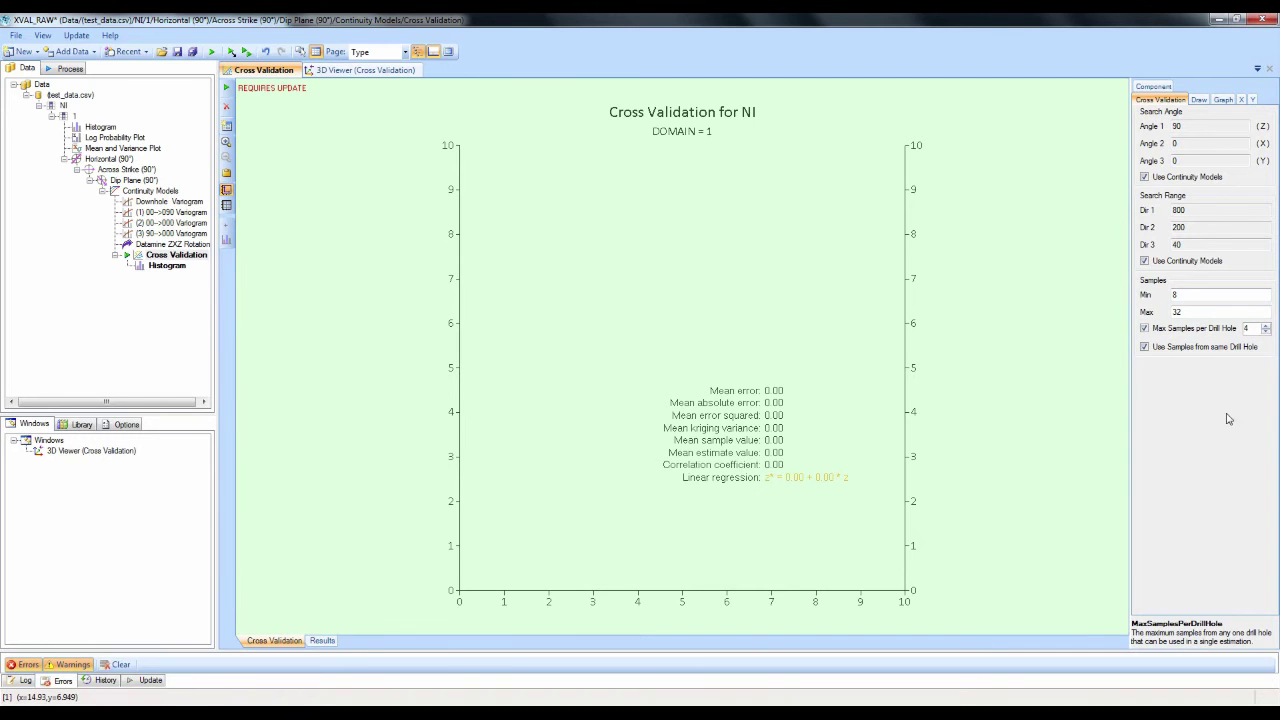
{"action": "left_click", "coordinate": [1145, 347]}
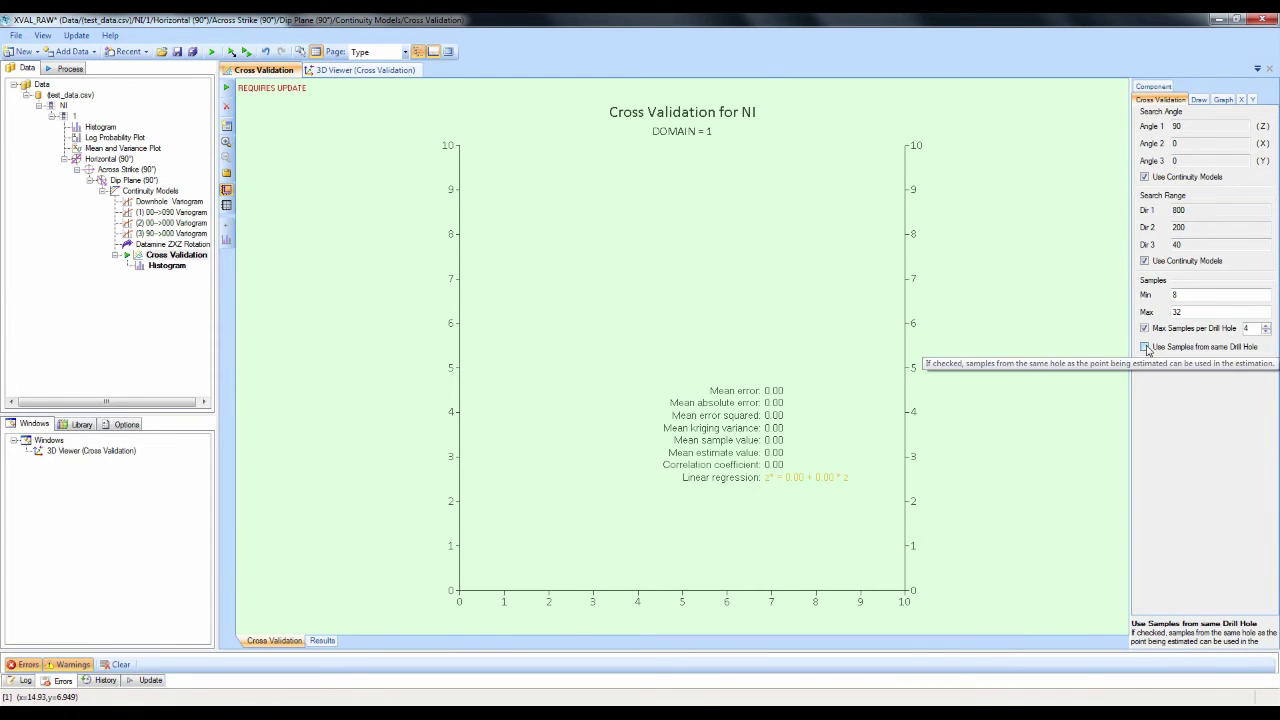
{"action": "left_click", "coordinate": [1145, 347]}
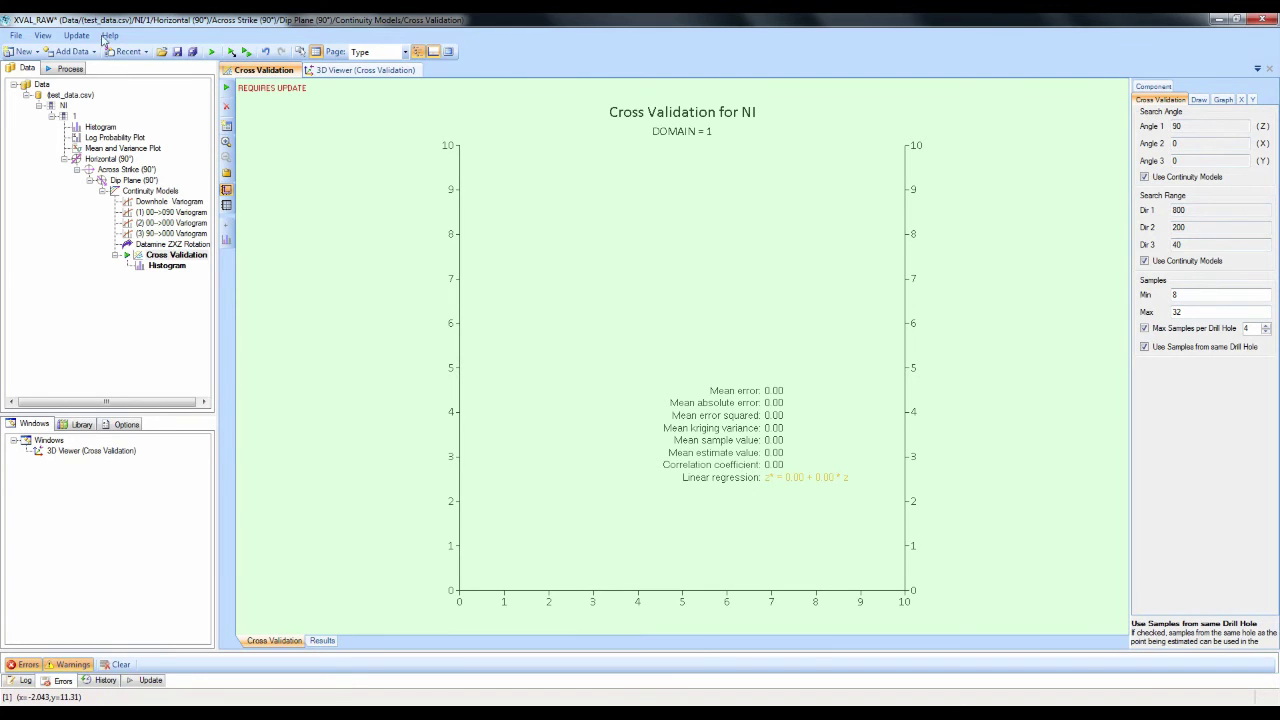
Step: Run the cross validation update and move the statistics block clear of the scatter points
{"action": "left_click", "coordinate": [239, 91]}
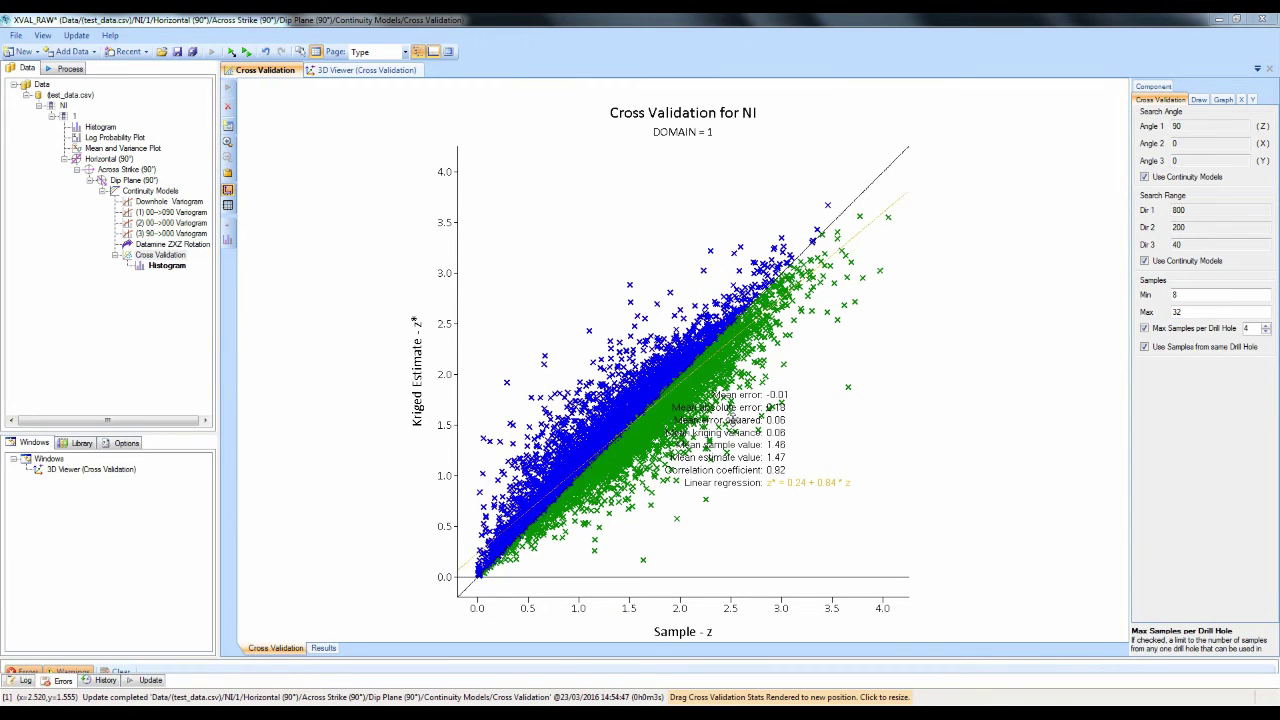
{"action": "left_click_drag", "start_coordinate": [714, 414], "coordinate": [829, 455]}
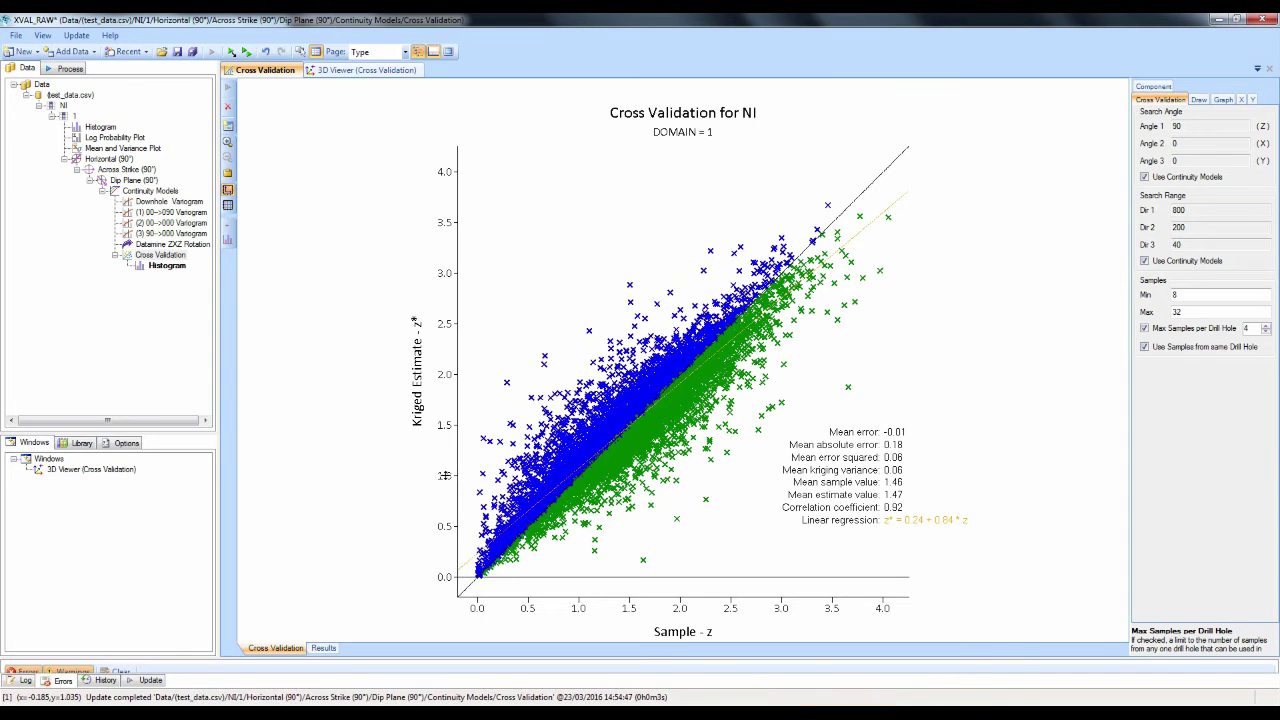
Step: Review the cross validation results table and its CSV export option, and return to the scatter plot
{"action": "left_click", "coordinate": [322, 649]}
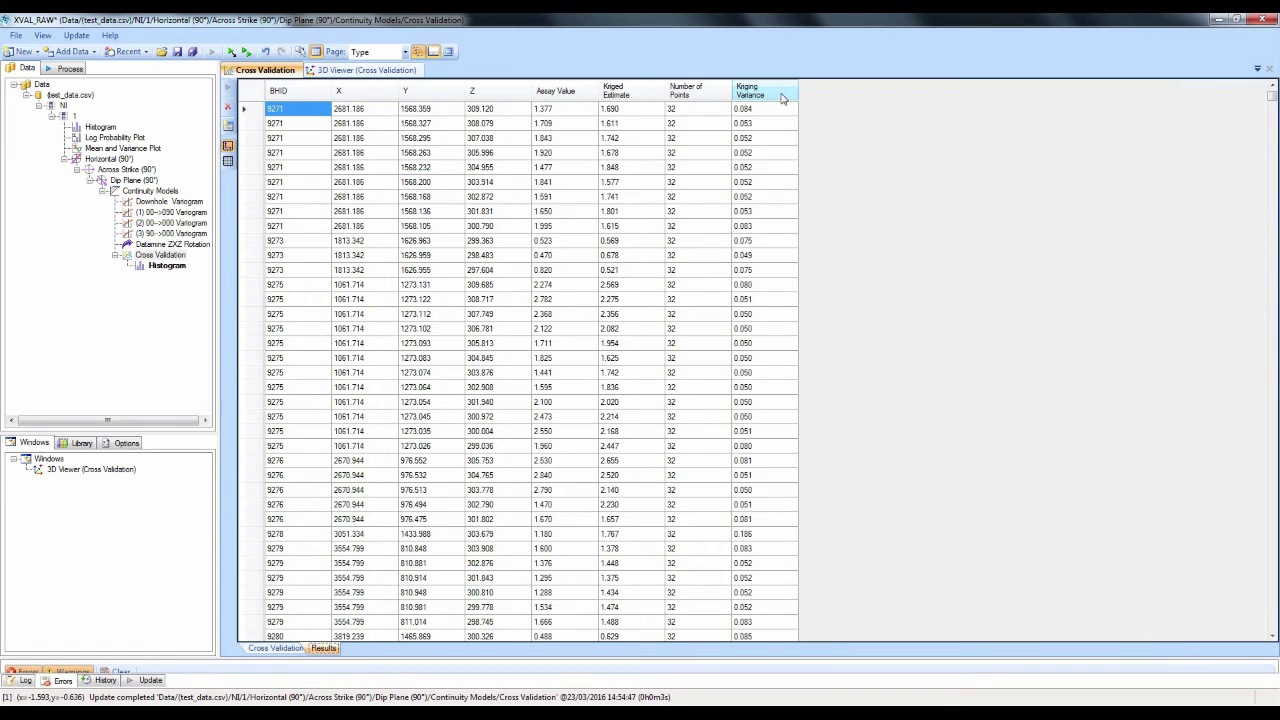
{"action": "right_click", "coordinate": [575, 249]}
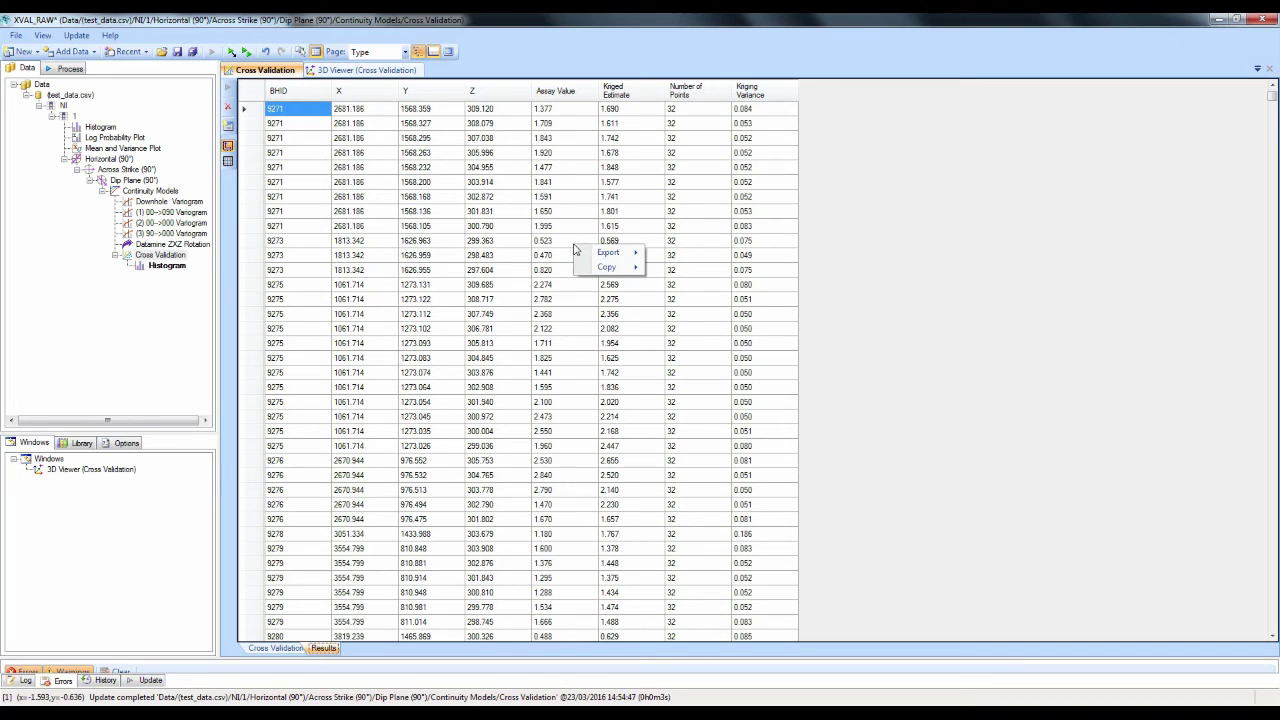
{"action": "mouse_move", "coordinate": [612, 252]}
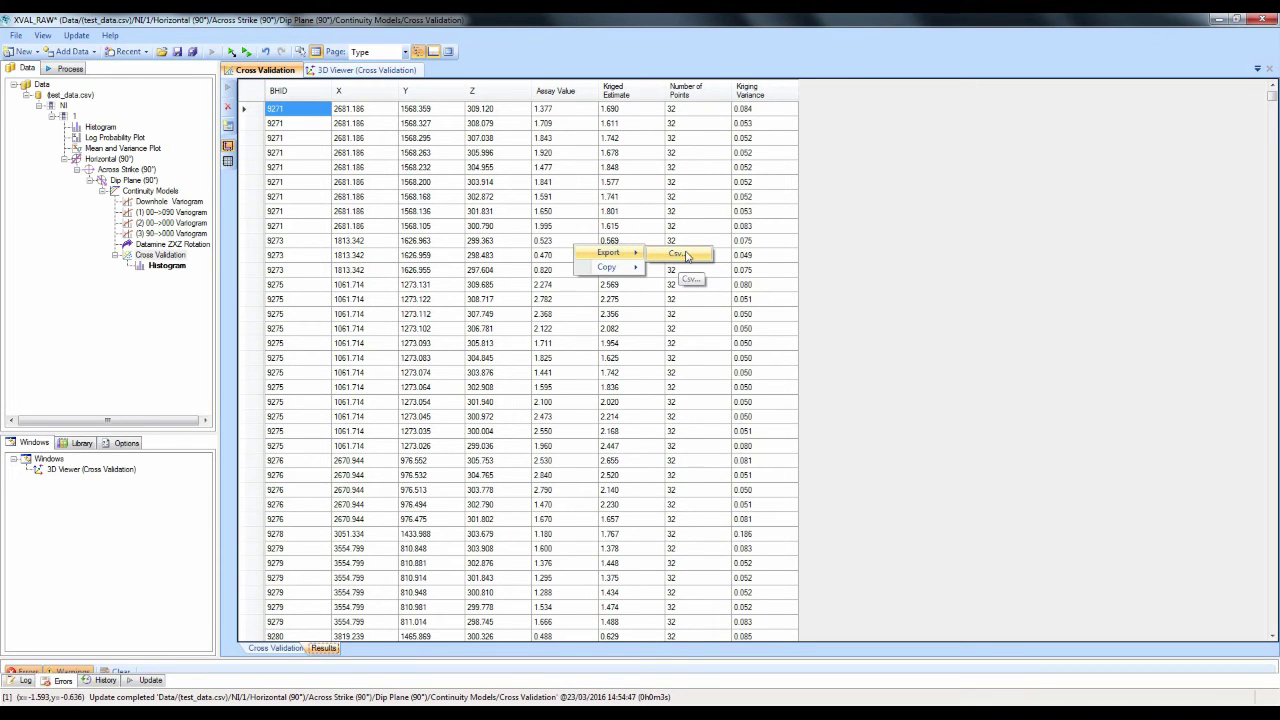
{"action": "left_click", "coordinate": [276, 648]}
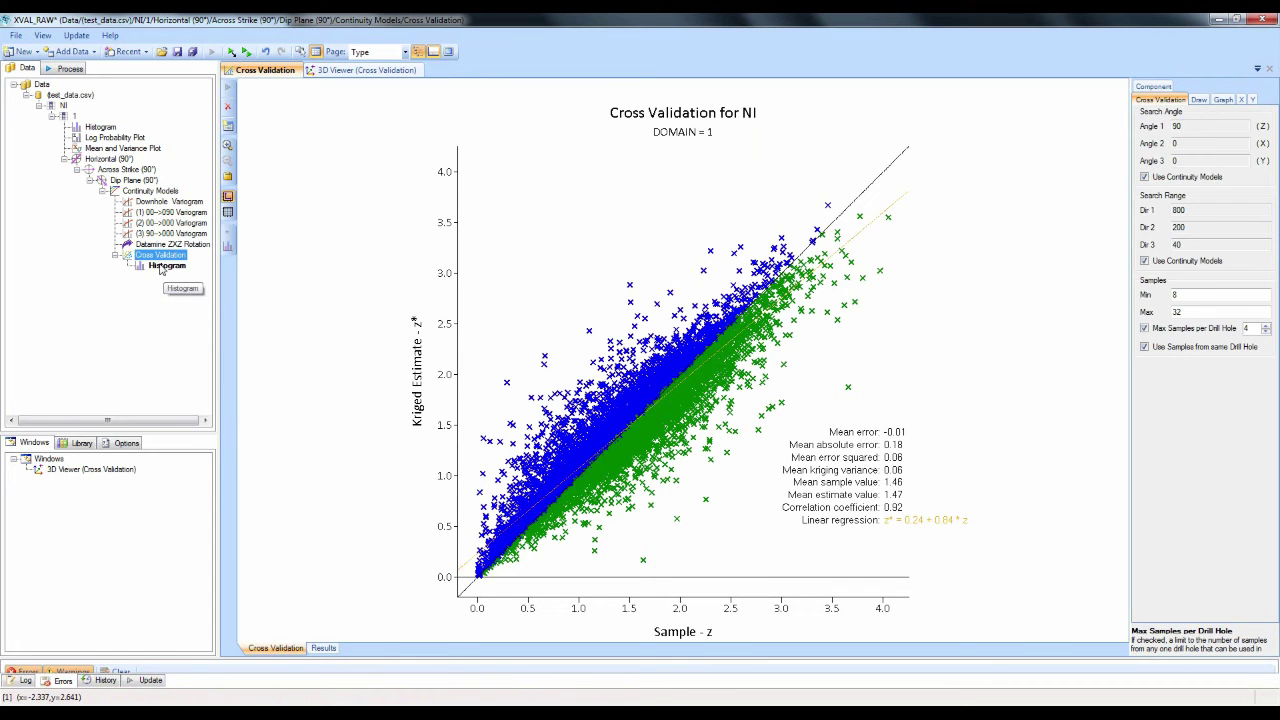
Step: Update the cross validation histogram and reposition its legend beside the sample and estimate curves
{"action": "left_click", "coordinate": [162, 267]}
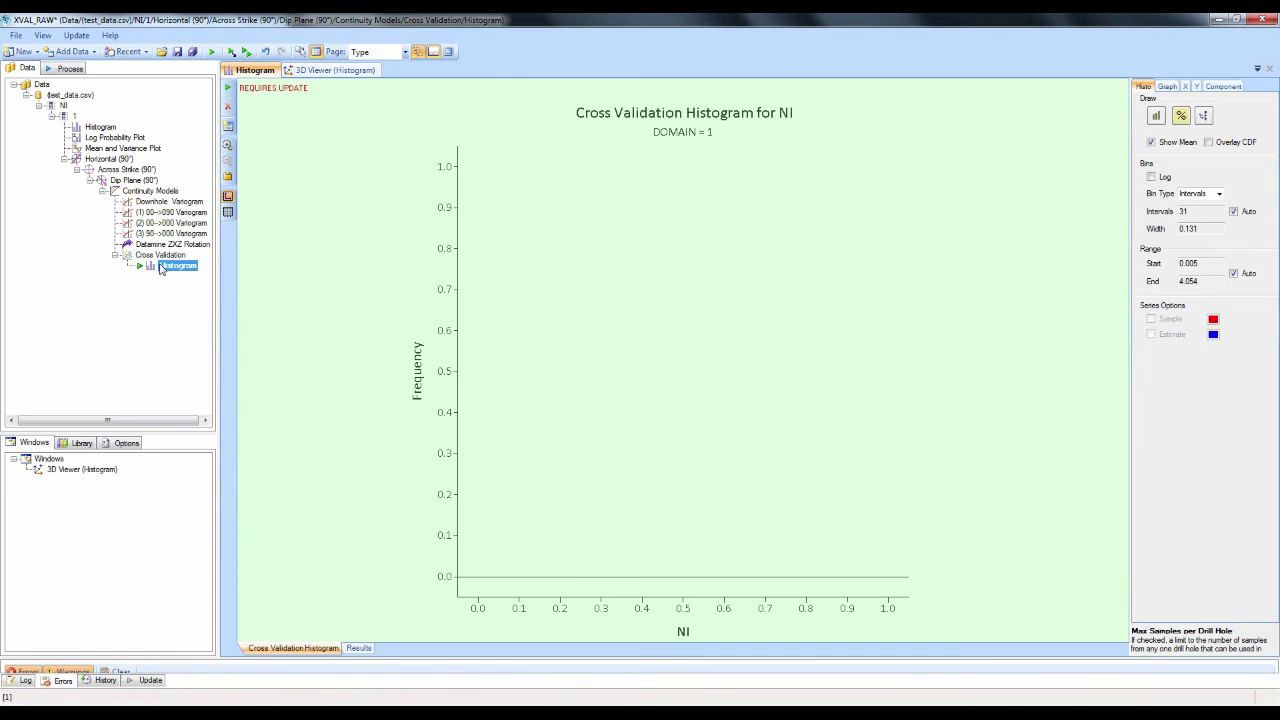
{"action": "left_click", "coordinate": [213, 52]}
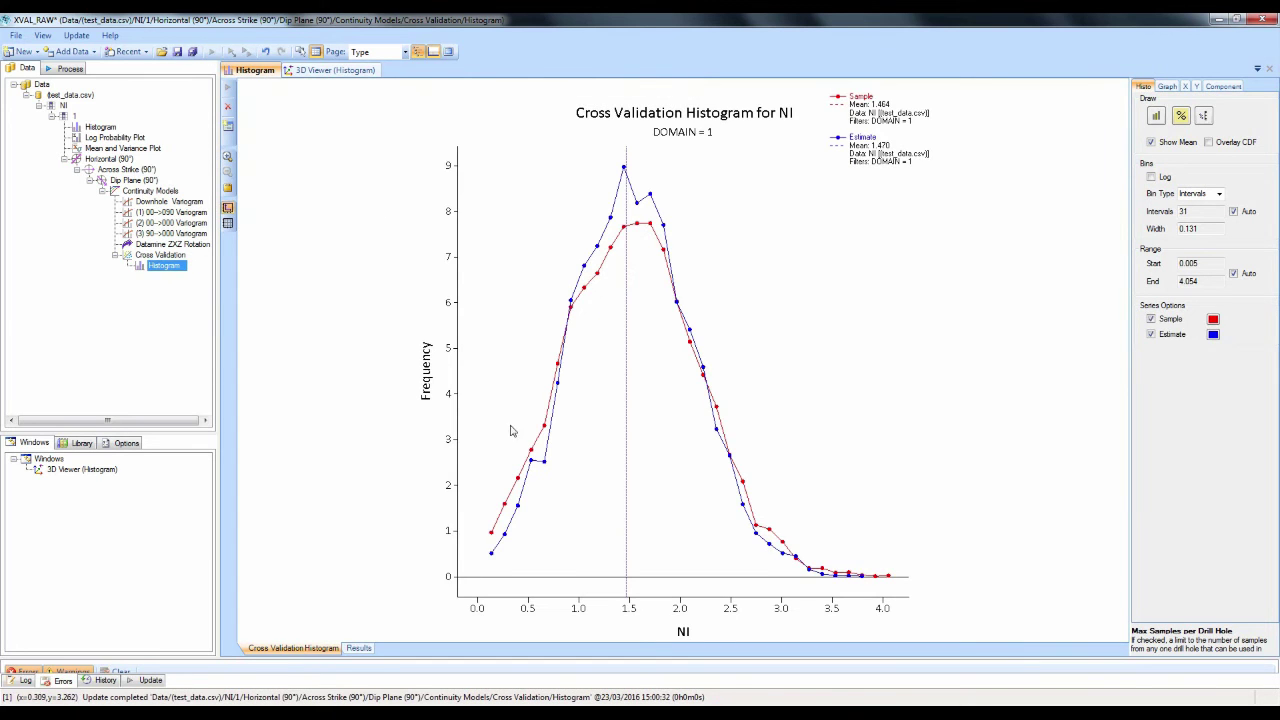
{"action": "left_click_drag", "start_coordinate": [840, 103], "coordinate": [818, 210]}
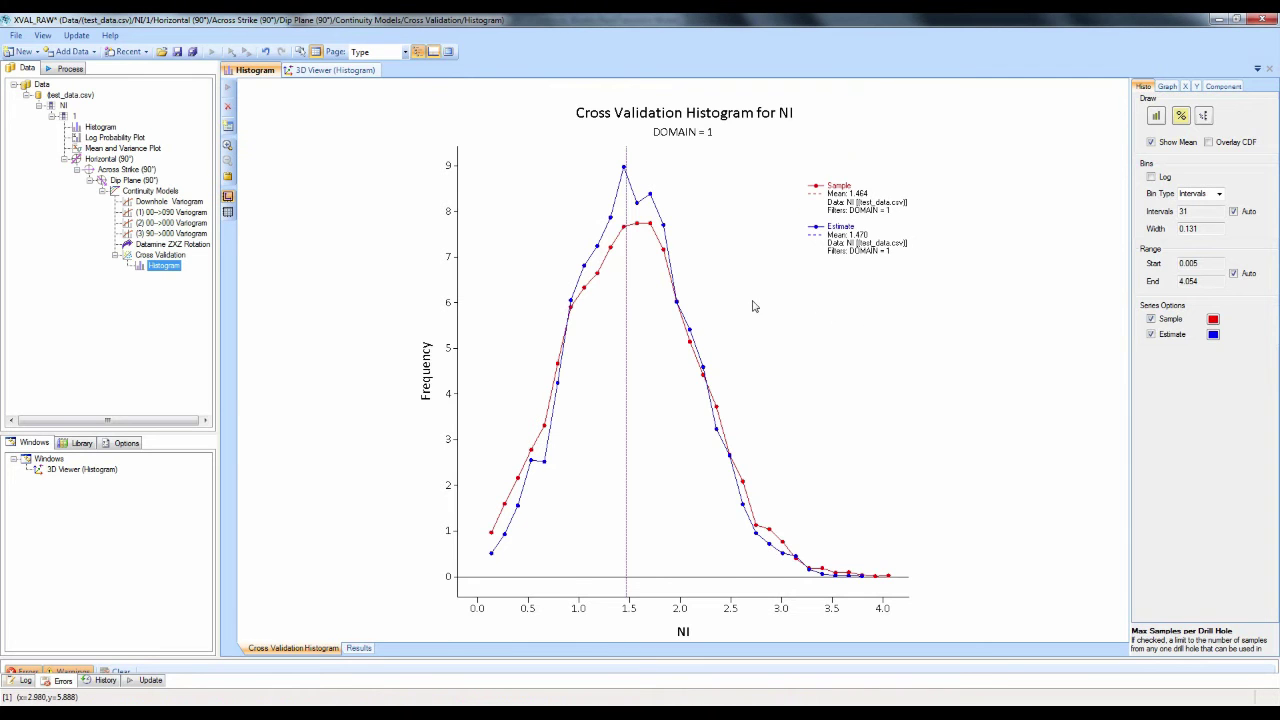
Step: Return to the cross validation scatter plot, reposition the statistics block lower and widen it
{"action": "left_click", "coordinate": [162, 256]}
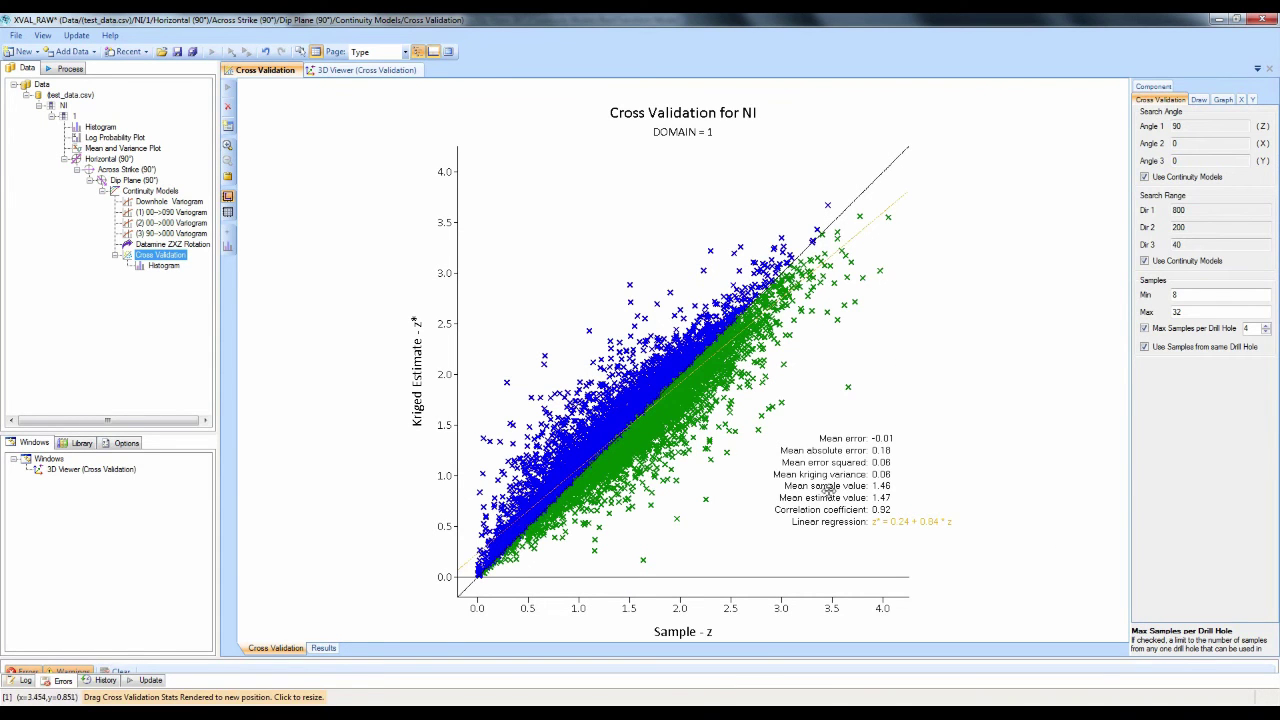
{"action": "left_click_drag", "start_coordinate": [839, 486], "coordinate": [817, 503]}
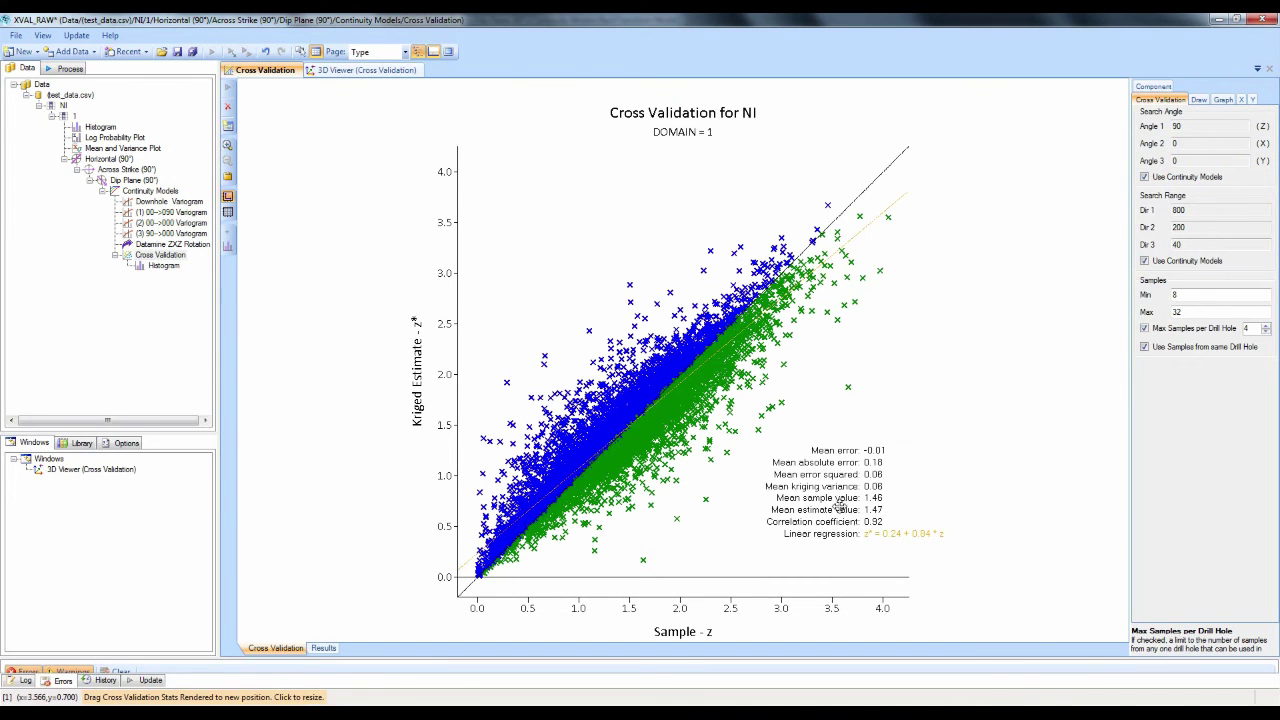
{"action": "left_click_drag", "start_coordinate": [949, 551], "coordinate": [993, 558]}
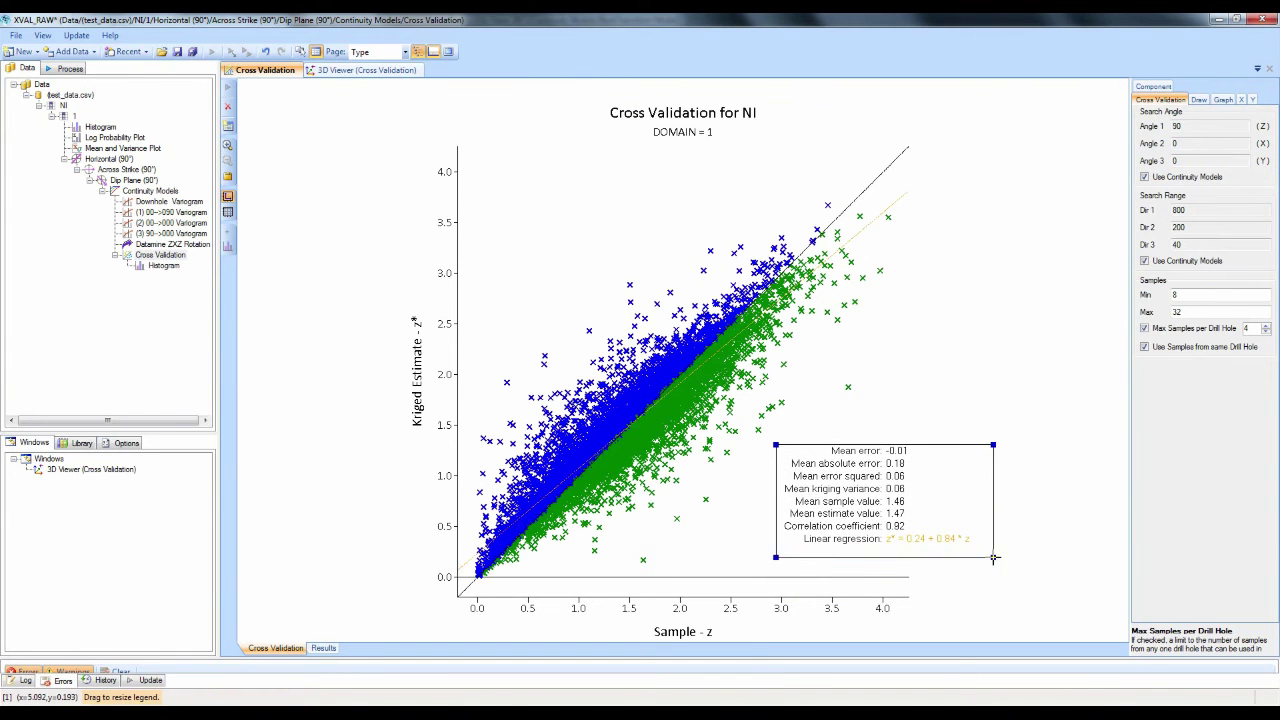
Step: Copy the cross validation scatter plot to the clipboard and switch to the blank Microsoft Word document
{"action": "right_click", "coordinate": [894, 324]}
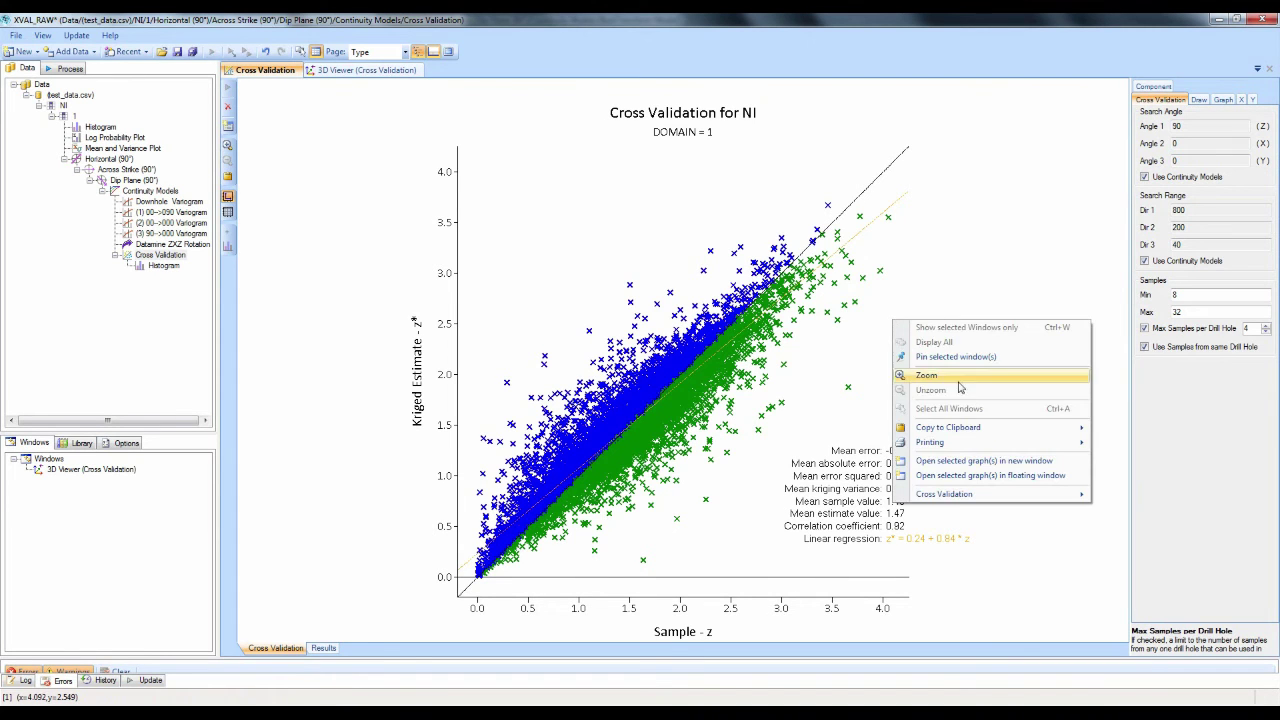
{"action": "mouse_move", "coordinate": [958, 428]}
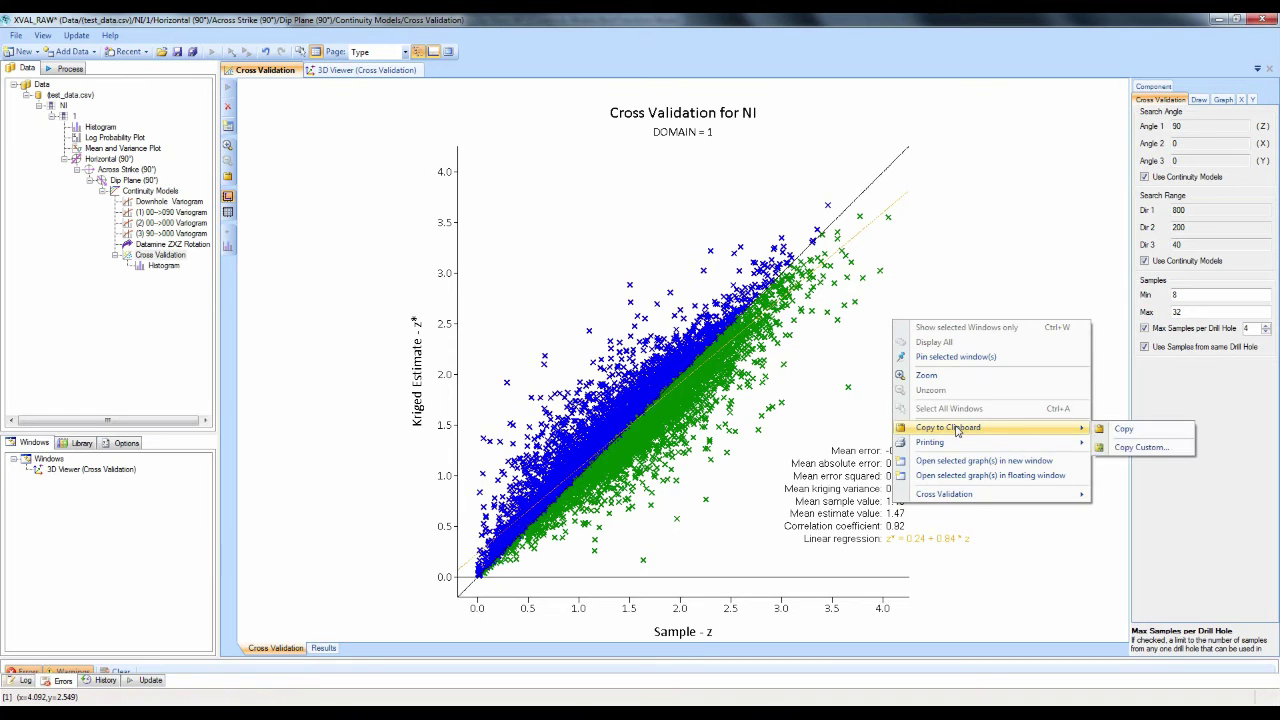
{"action": "left_click", "coordinate": [1112, 430]}
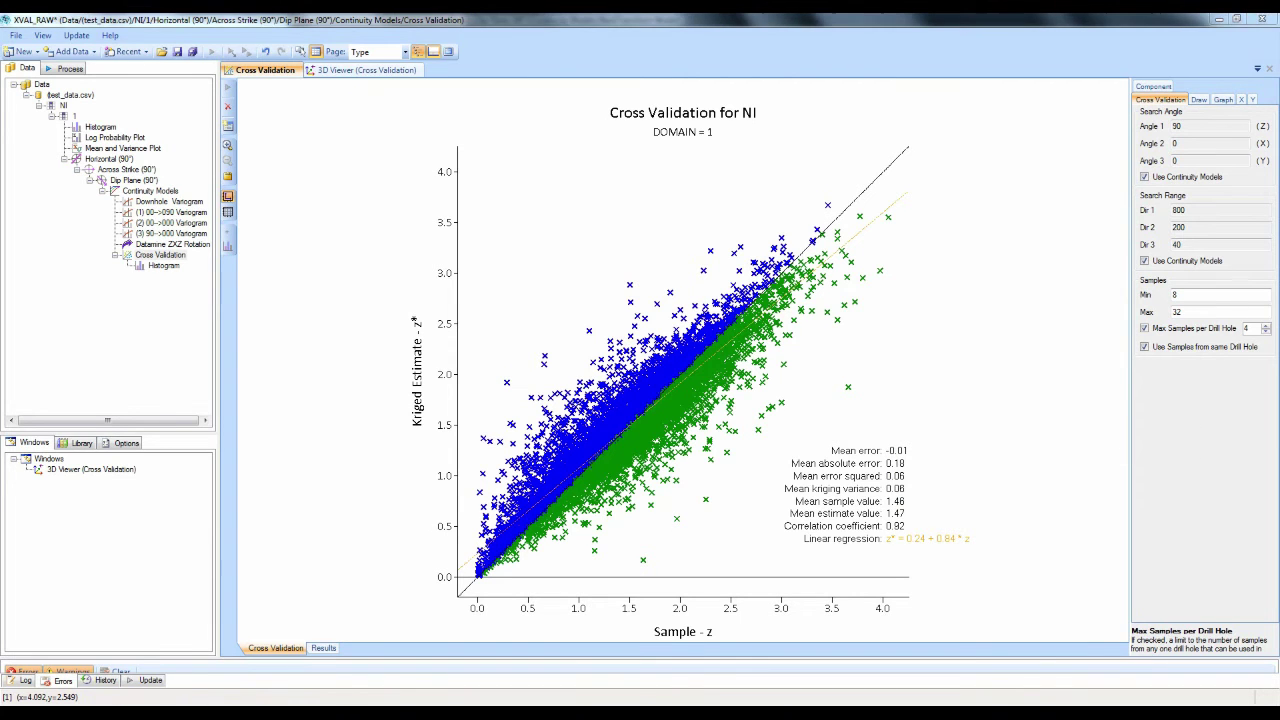
{"action": "mouse_move", "coordinate": [225, 712]}
{"action": "left_click", "coordinate": [225, 645]}
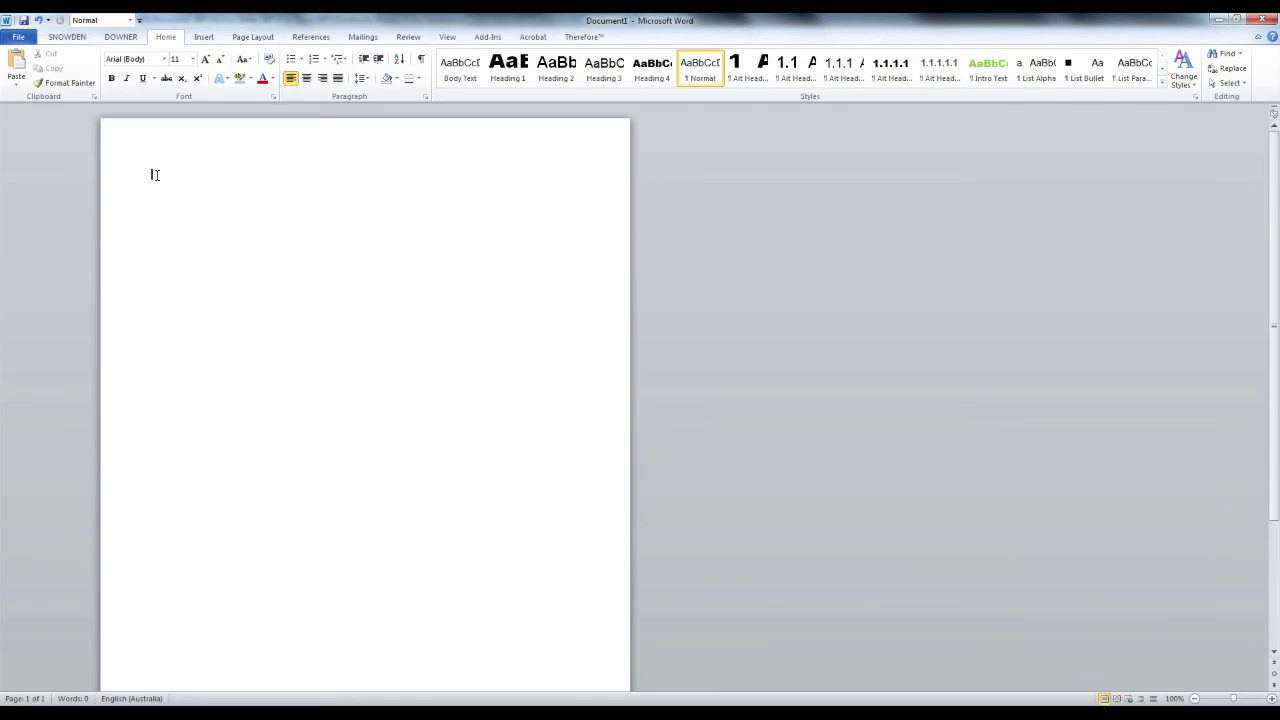
Step: Paste the copied cross validation scatter plot into the blank Word document and return to Supervisor
{"action": "right_click", "coordinate": [155, 175]}
{"action": "left_click", "coordinate": [184, 248]}
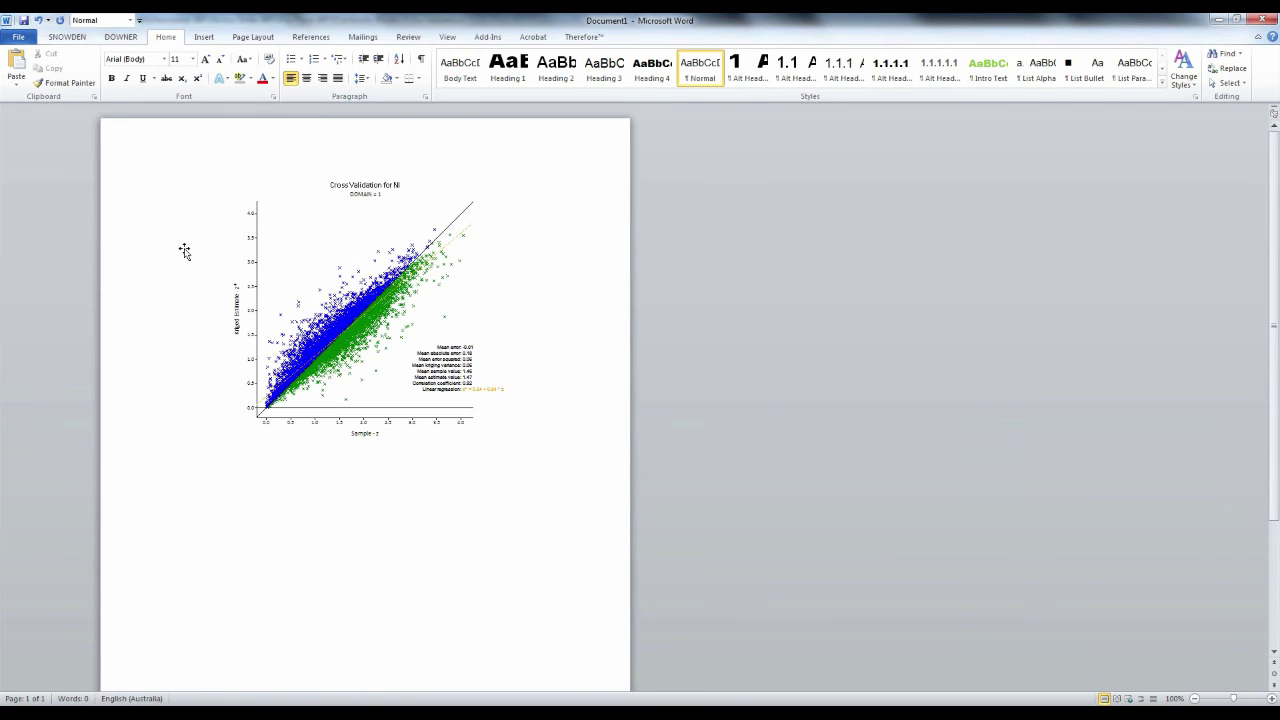
{"action": "left_click", "coordinate": [1219, 19]}
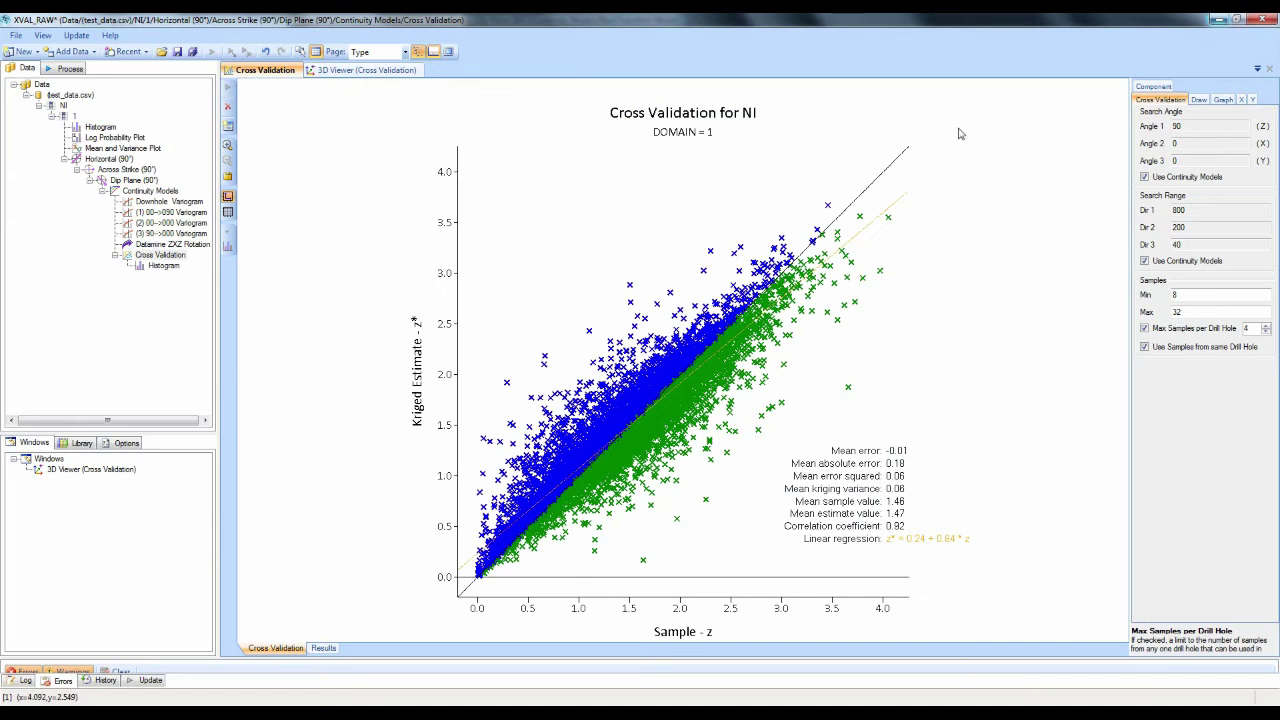
Step: Try the alternative plot type in the cross validation drawing options, and switch back to Kriged_vs_Sample
{"action": "left_click", "coordinate": [1198, 100]}
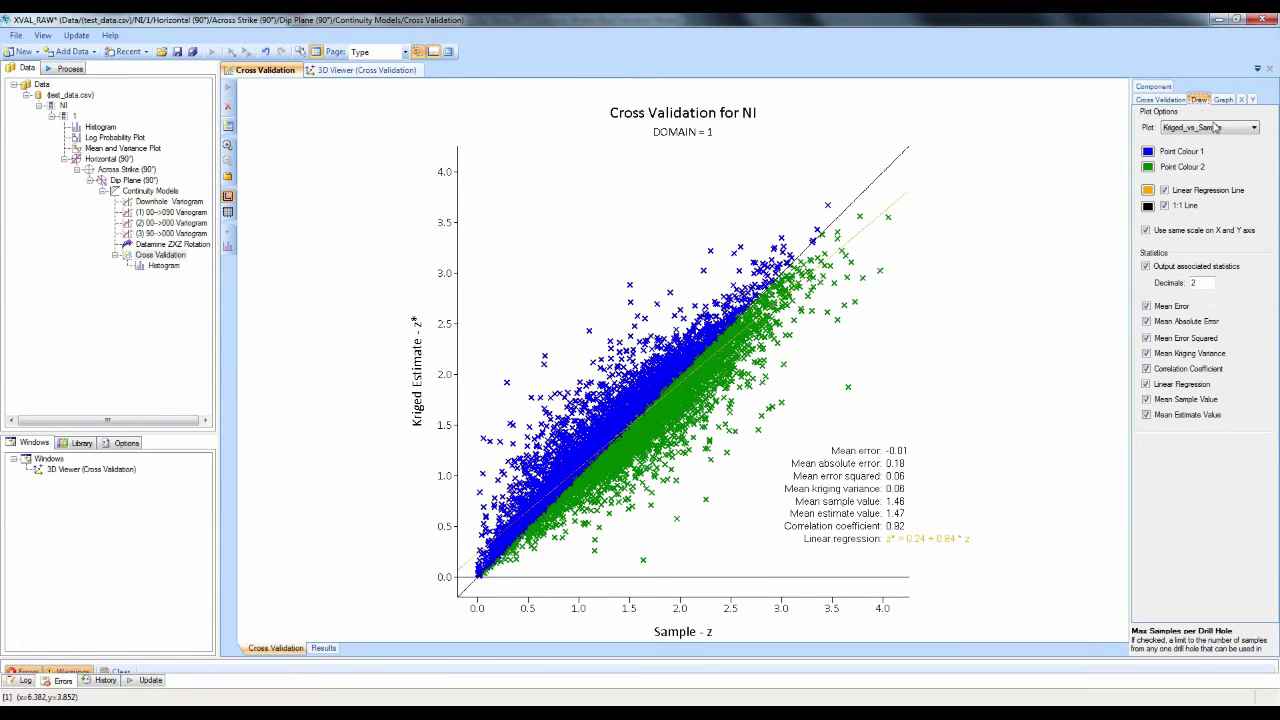
{"action": "left_click", "coordinate": [1191, 131]}
{"action": "left_click", "coordinate": [1195, 149]}
{"action": "left_click", "coordinate": [1200, 128]}
{"action": "left_click", "coordinate": [1198, 140]}
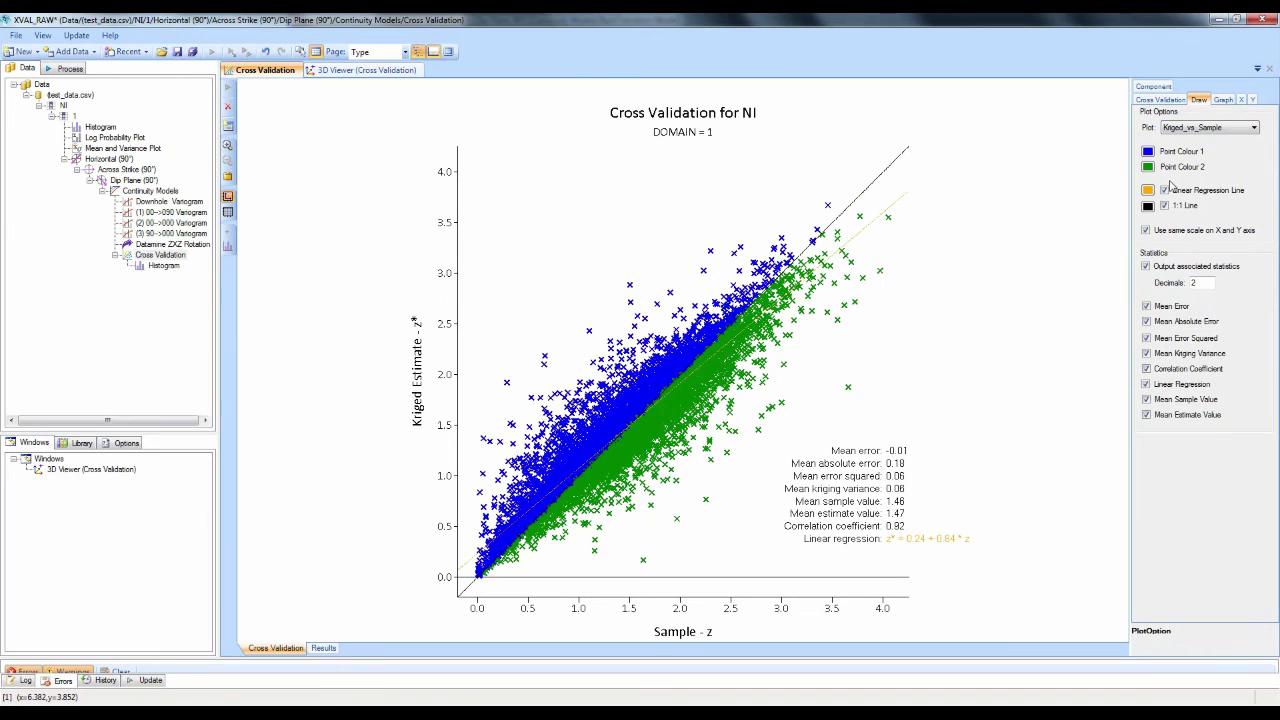
Step: Set Point Colour 1 of the cross validation scatter plot to Yellow
{"action": "left_click", "coordinate": [1148, 152]}
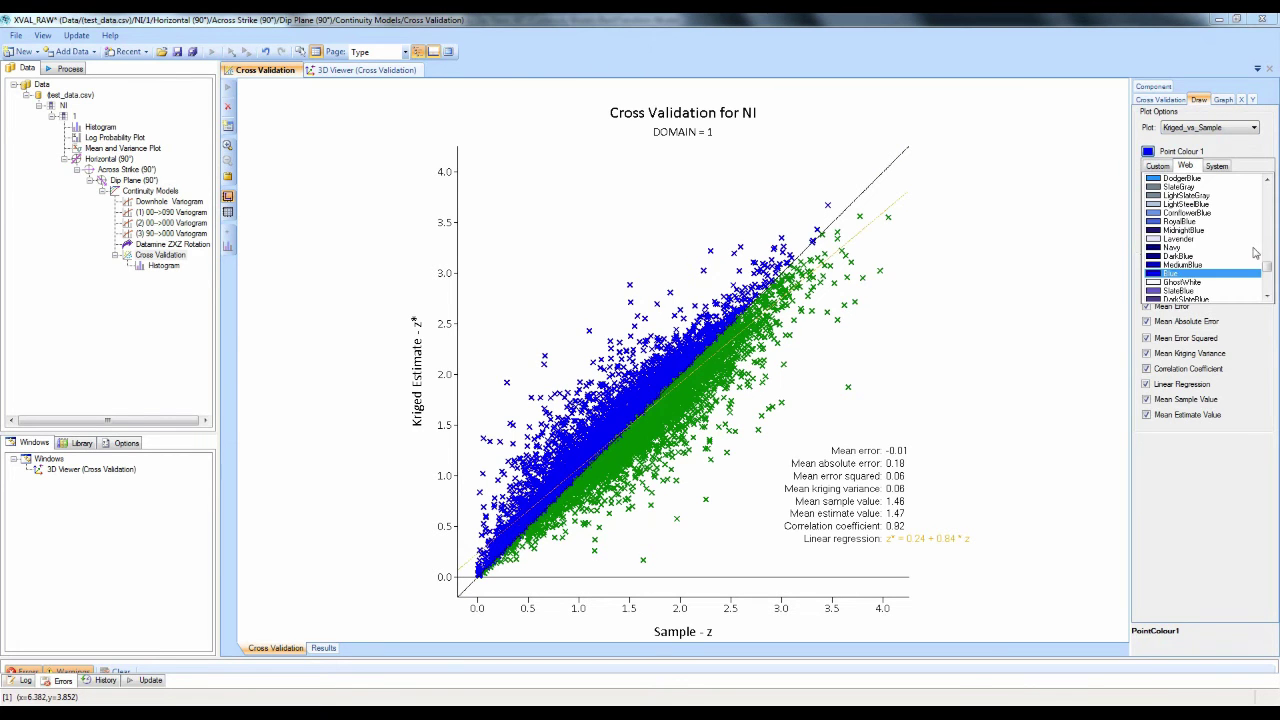
{"action": "left_click_drag", "start_coordinate": [1268, 278], "coordinate": [1268, 232]}
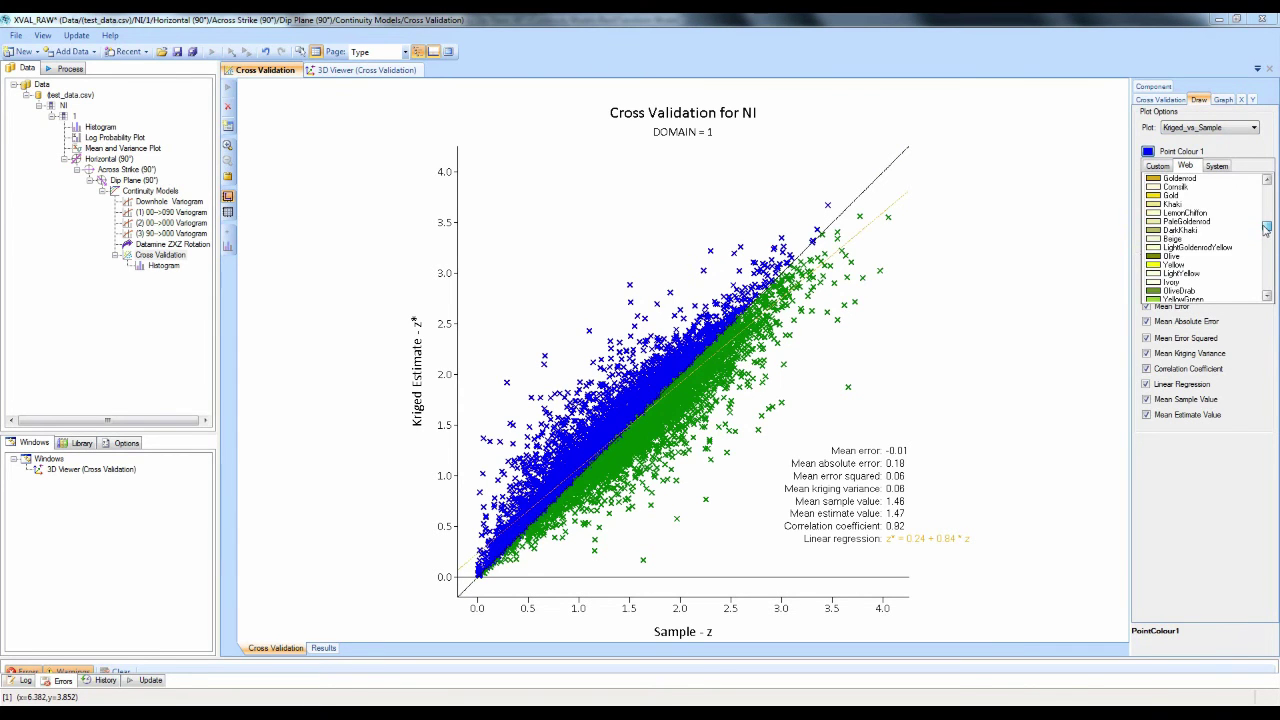
{"action": "left_click", "coordinate": [1172, 187]}
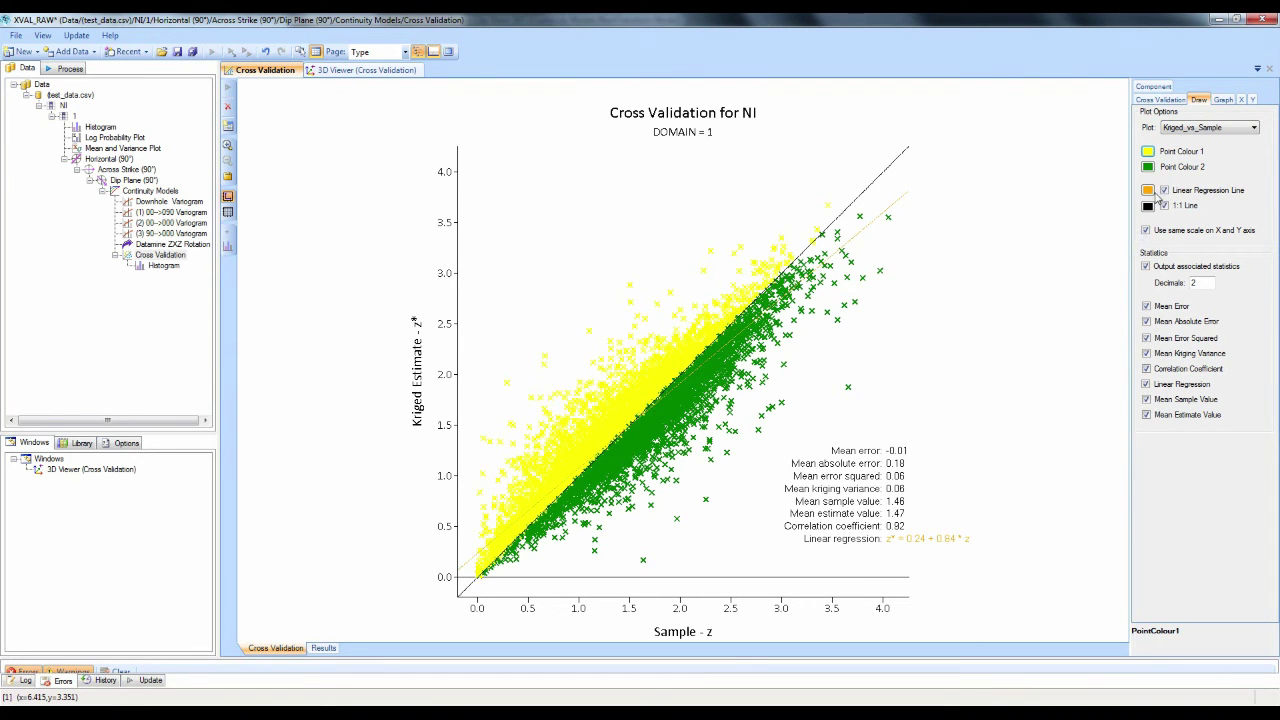
Step: Try disabling the linear regression line, 1:1 line and same X and Y scale options, and restore each one
{"action": "left_click", "coordinate": [1165, 192]}
{"action": "left_click", "coordinate": [1165, 206]}
{"action": "left_click", "coordinate": [1165, 206]}
{"action": "left_click", "coordinate": [1165, 191]}
{"action": "left_click", "coordinate": [1147, 231]}
{"action": "left_click", "coordinate": [1147, 231]}
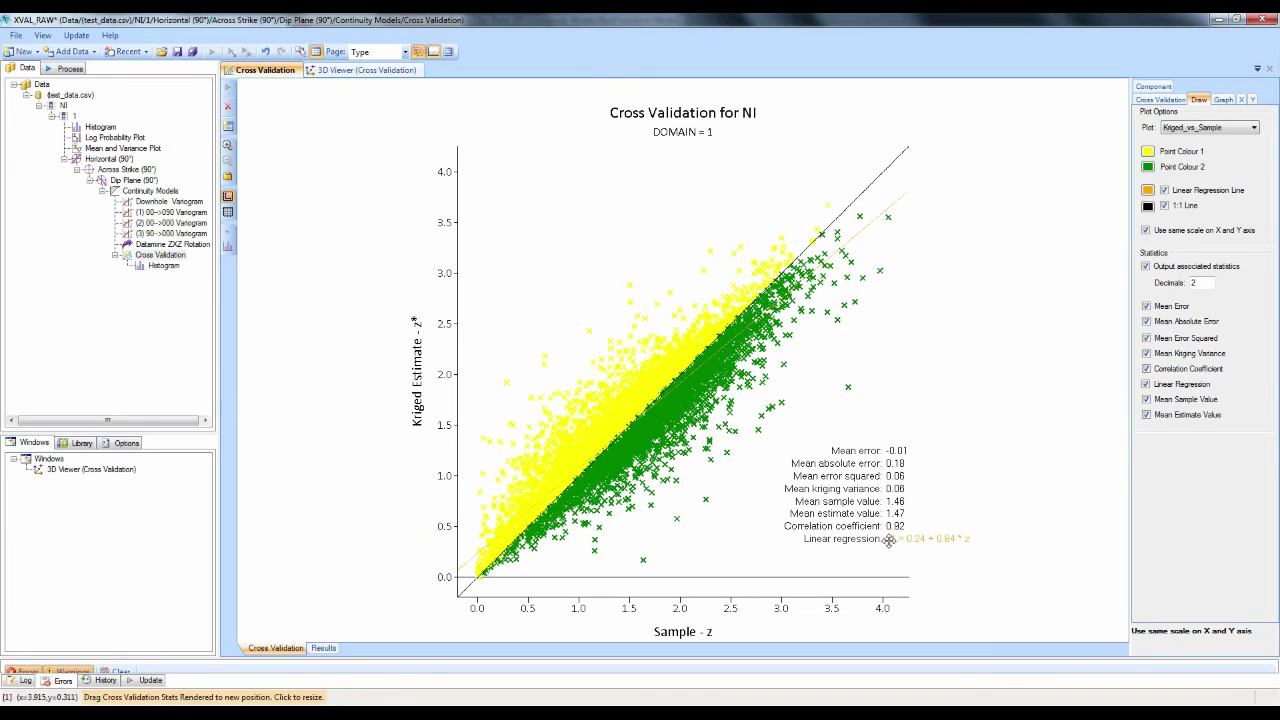
Step: Try hiding the associated statistics and individual error entries, restore them, and set the statistics to 4 decimals
{"action": "left_click", "coordinate": [1146, 267]}
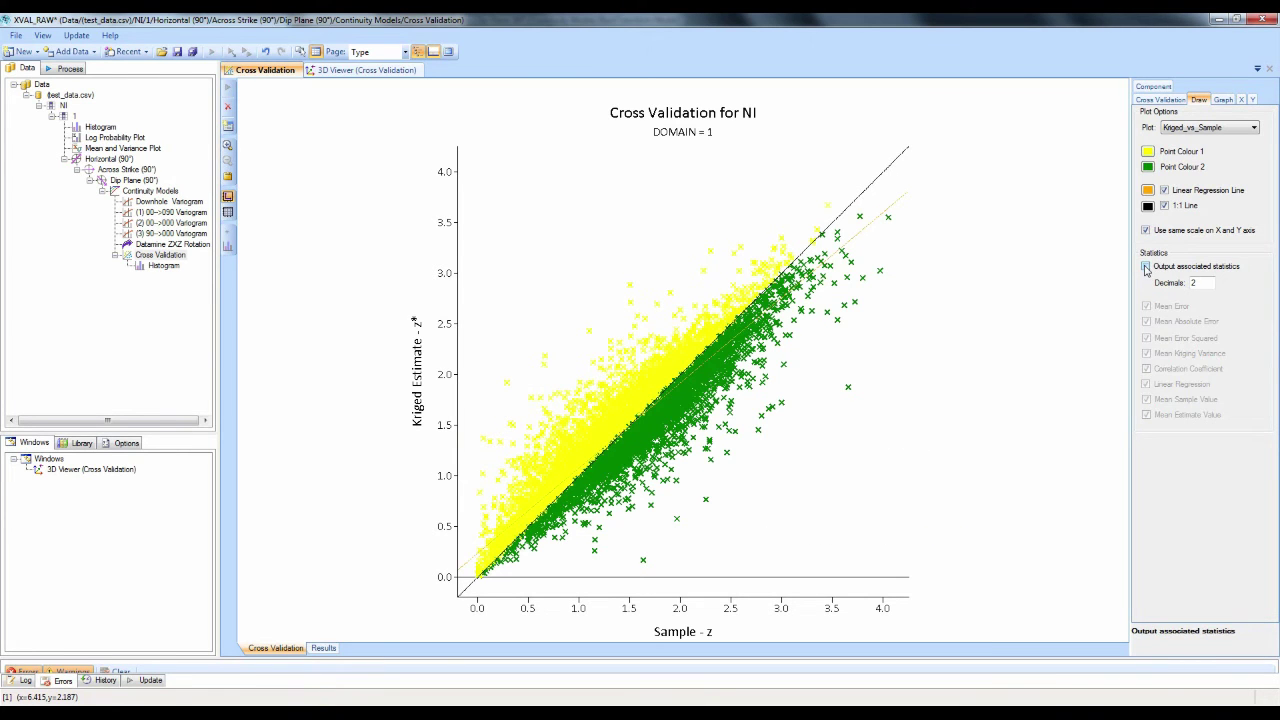
{"action": "left_click", "coordinate": [1146, 267]}
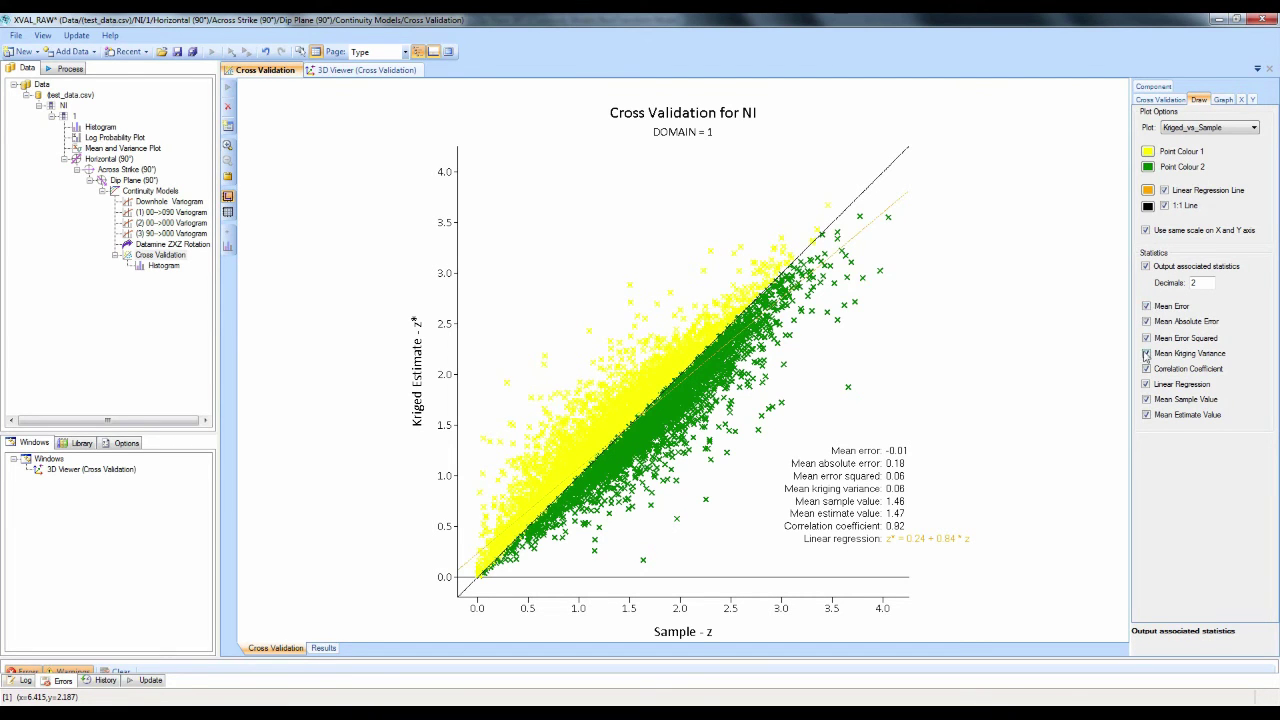
{"action": "left_click", "coordinate": [1147, 307]}
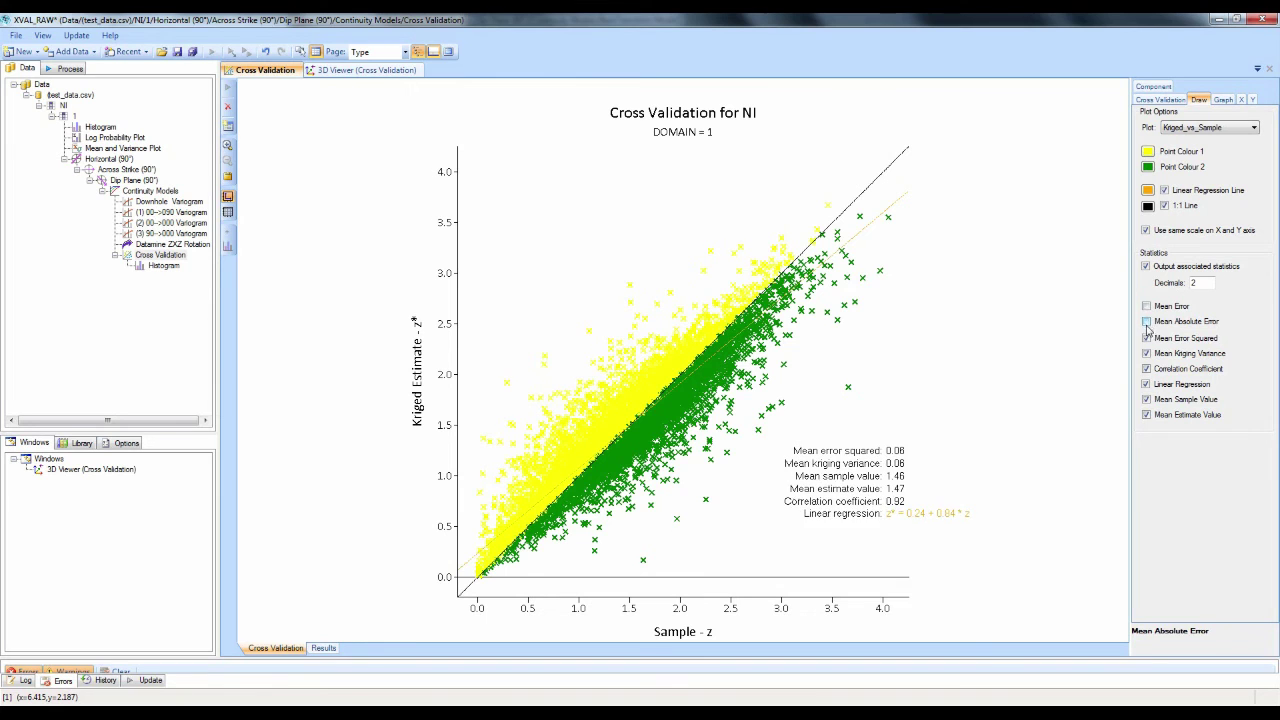
{"action": "left_click", "coordinate": [1147, 308]}
{"action": "left_click", "coordinate": [1192, 284]}
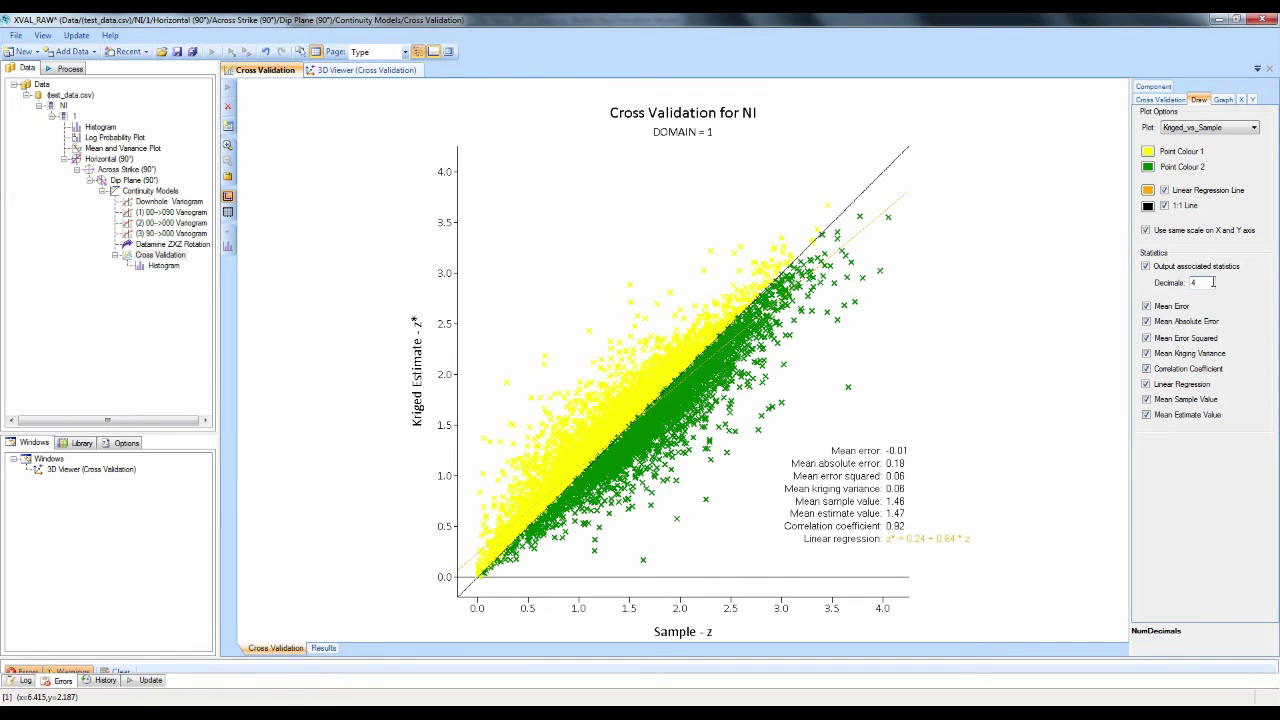
{"action": "key", "text": "Return"}
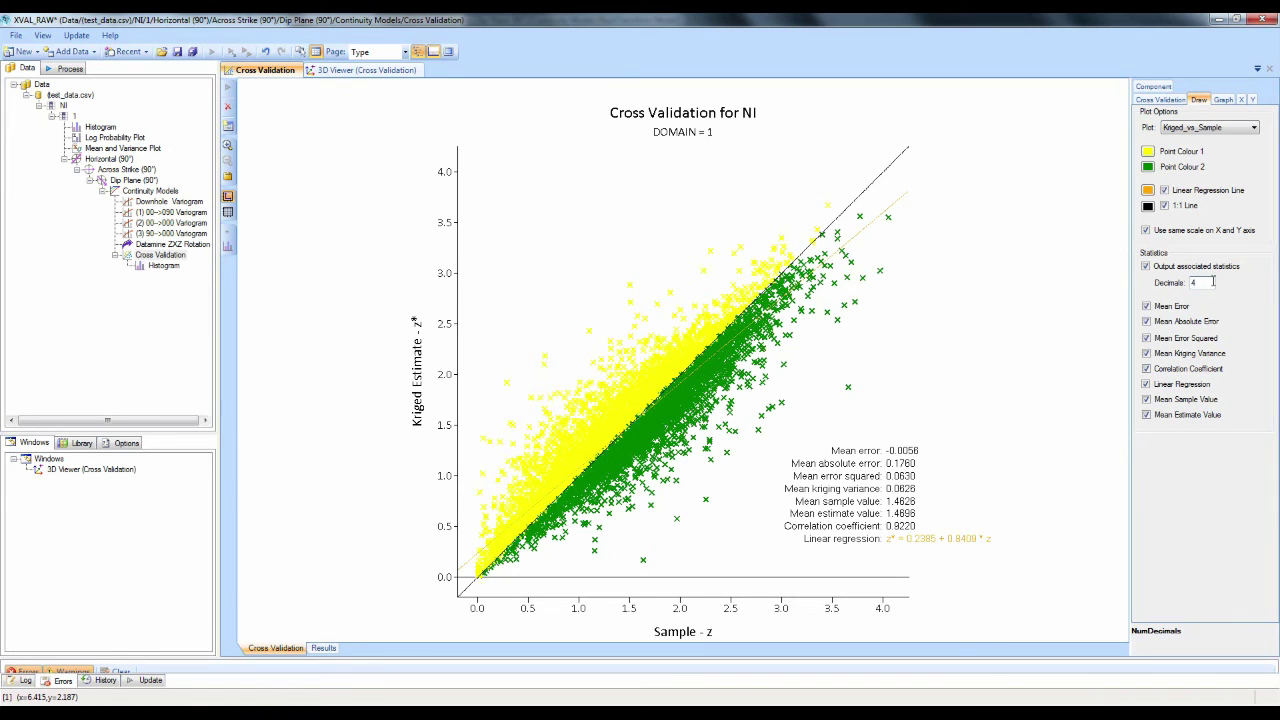
Step: Disable the plot's auto title and set the subtitle to "DOMAIN = East"
{"action": "left_click", "coordinate": [1222, 100]}
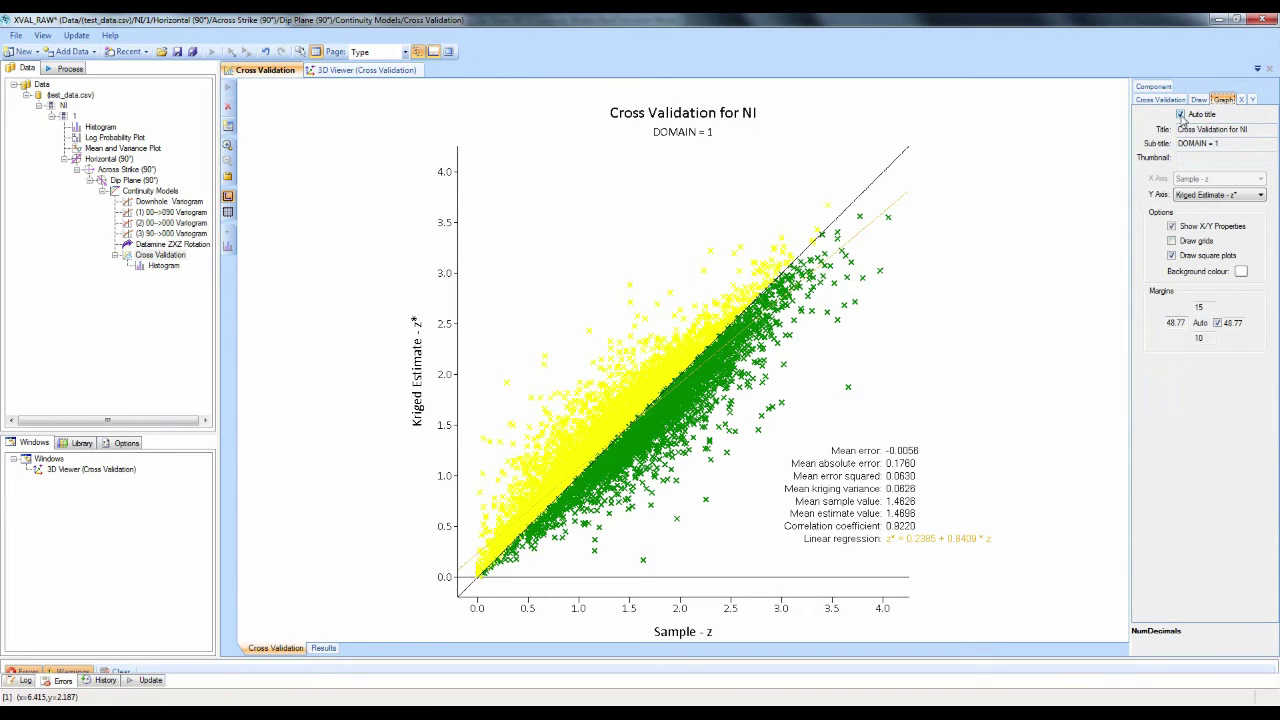
{"action": "left_click", "coordinate": [1181, 115]}
{"action": "left_click", "coordinate": [1233, 143]}
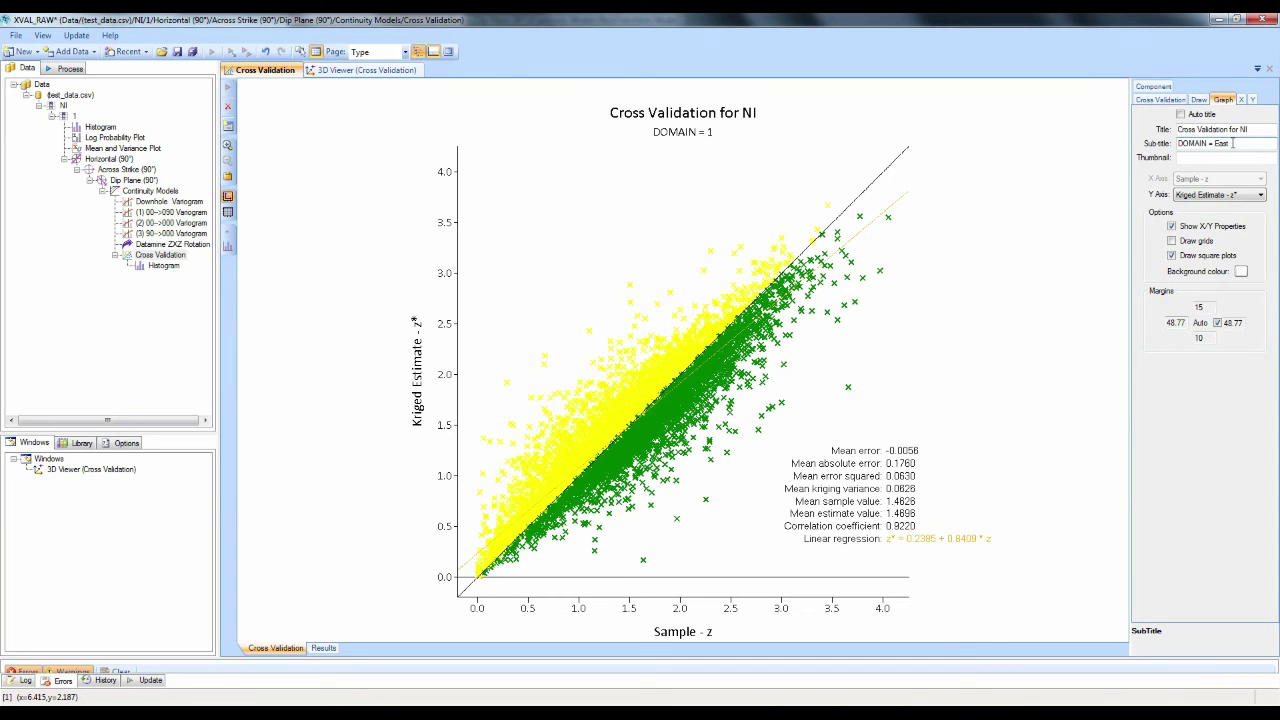
{"action": "key", "text": "Return"}
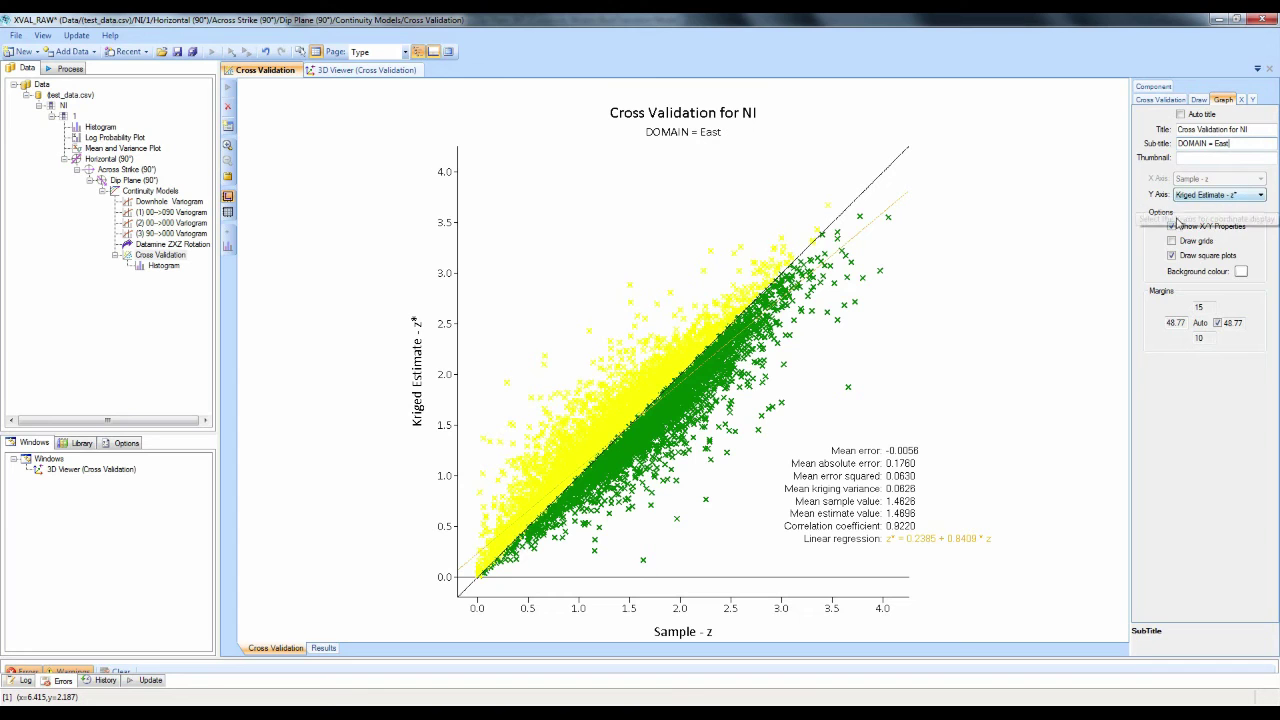
Step: Try drawing grids on the scatter plot, remove them, and set the background colour to HotTrack
{"action": "left_click", "coordinate": [1172, 241]}
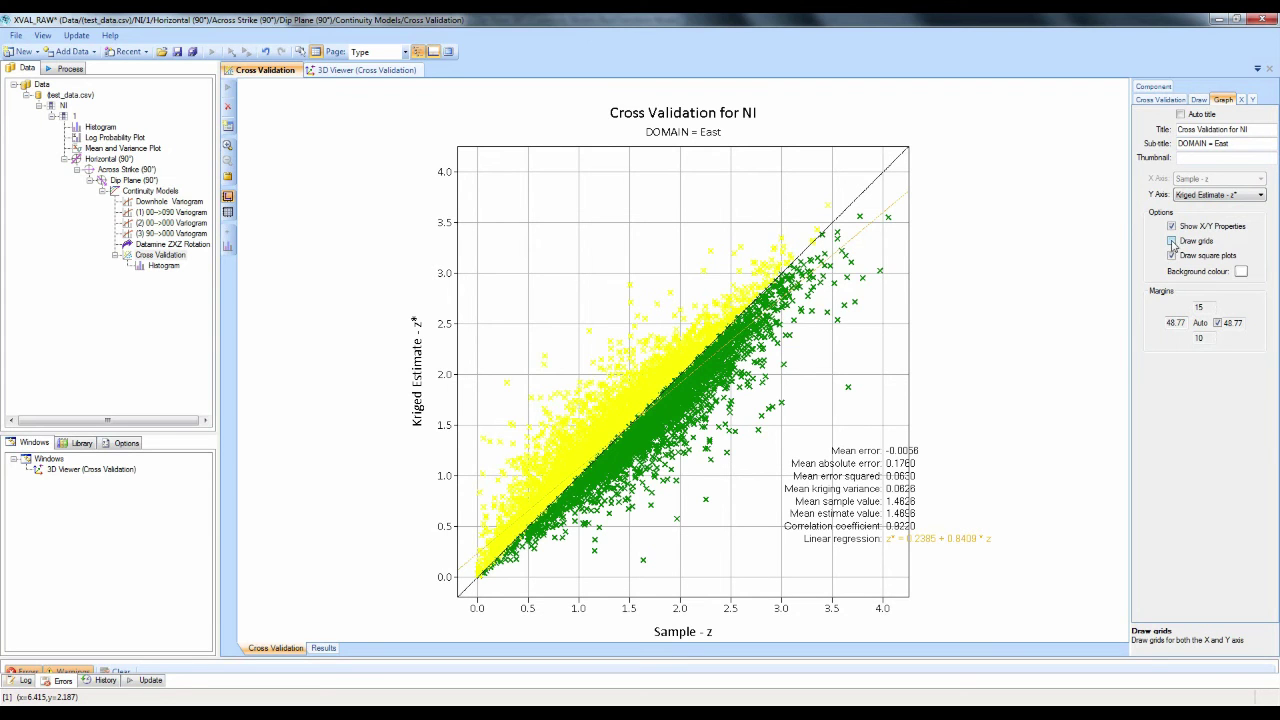
{"action": "left_click", "coordinate": [1241, 272]}
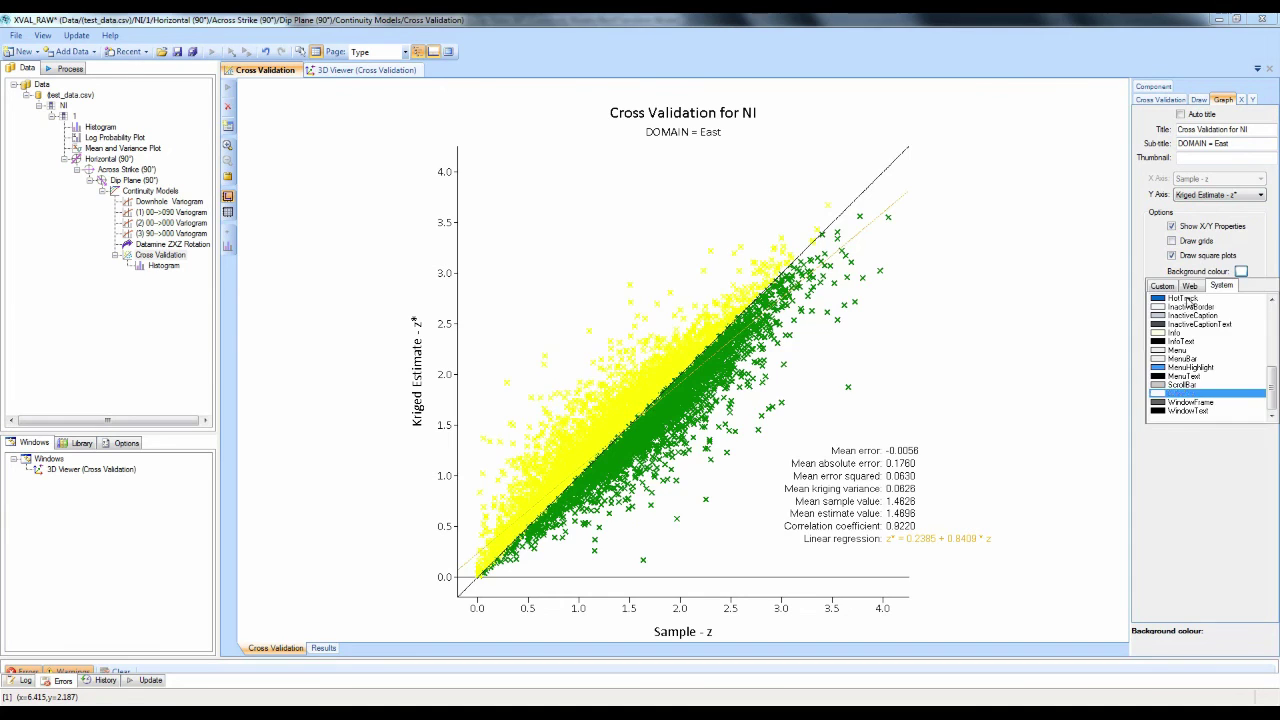
{"action": "left_click", "coordinate": [1187, 300]}
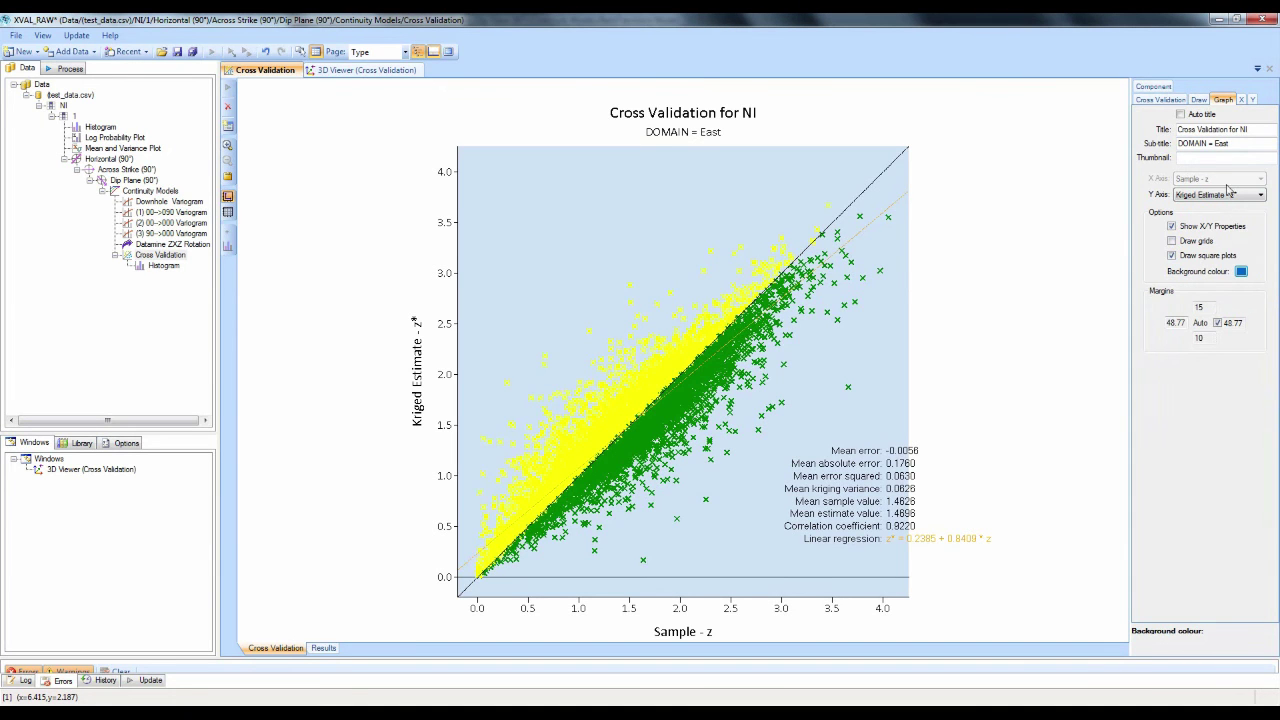
Step: Try the auto title and log scale options of the X axis, and restore both settings
{"action": "left_click", "coordinate": [1240, 100]}
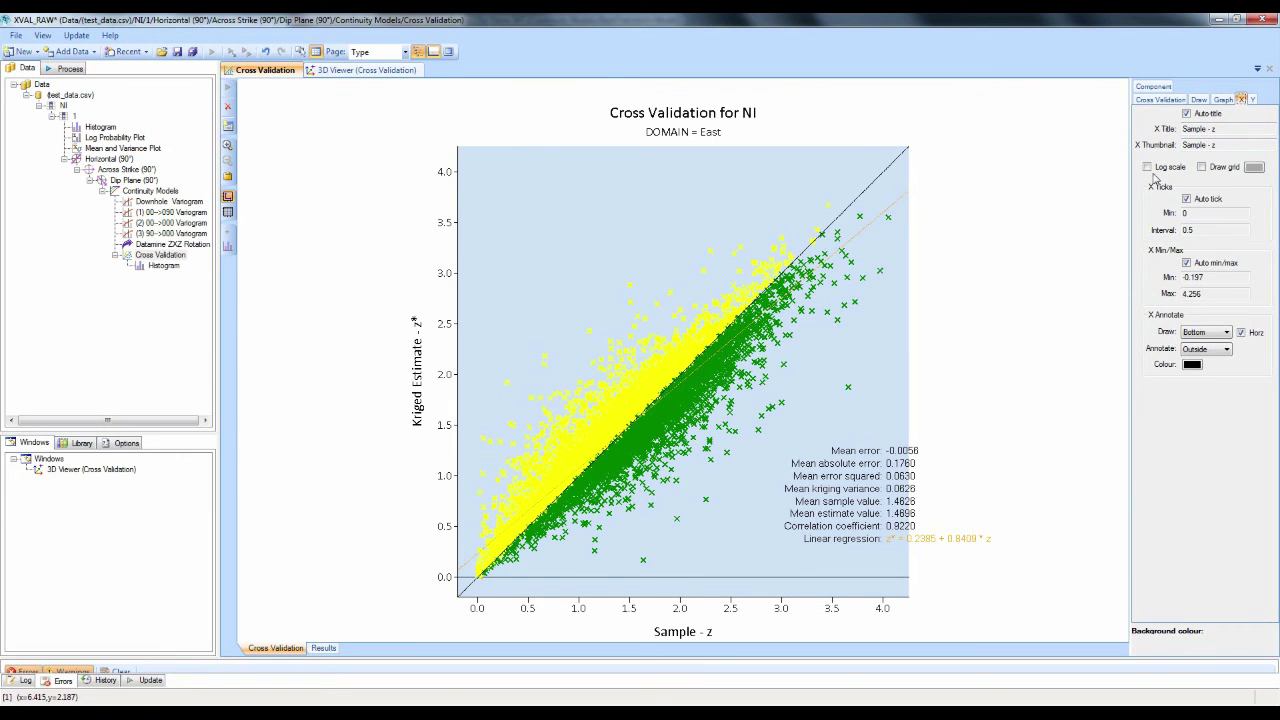
{"action": "left_click", "coordinate": [1187, 114]}
{"action": "left_click", "coordinate": [1187, 114]}
{"action": "left_click", "coordinate": [1148, 168]}
{"action": "left_click", "coordinate": [1148, 168]}
Step: Draw the Y axis grid on the scatter plot and set its colour to Brown
{"action": "left_click", "coordinate": [1252, 100]}
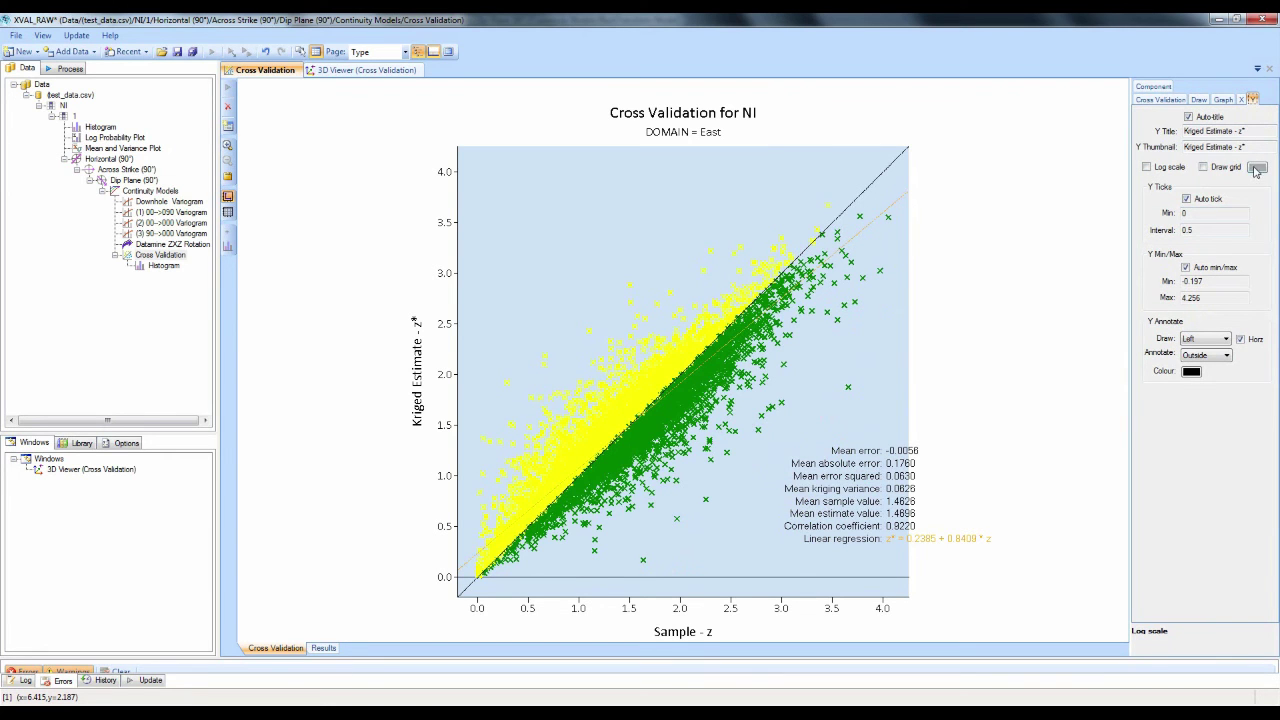
{"action": "left_click", "coordinate": [1205, 169]}
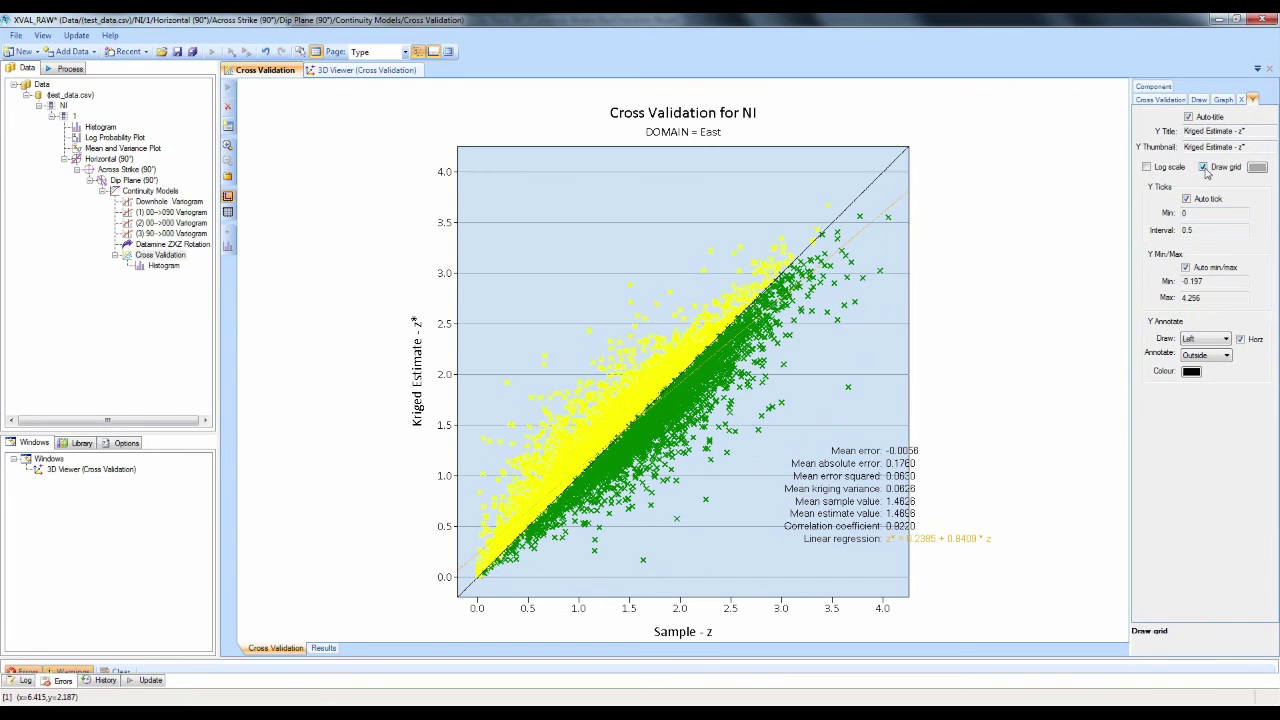
{"action": "left_click", "coordinate": [1257, 167]}
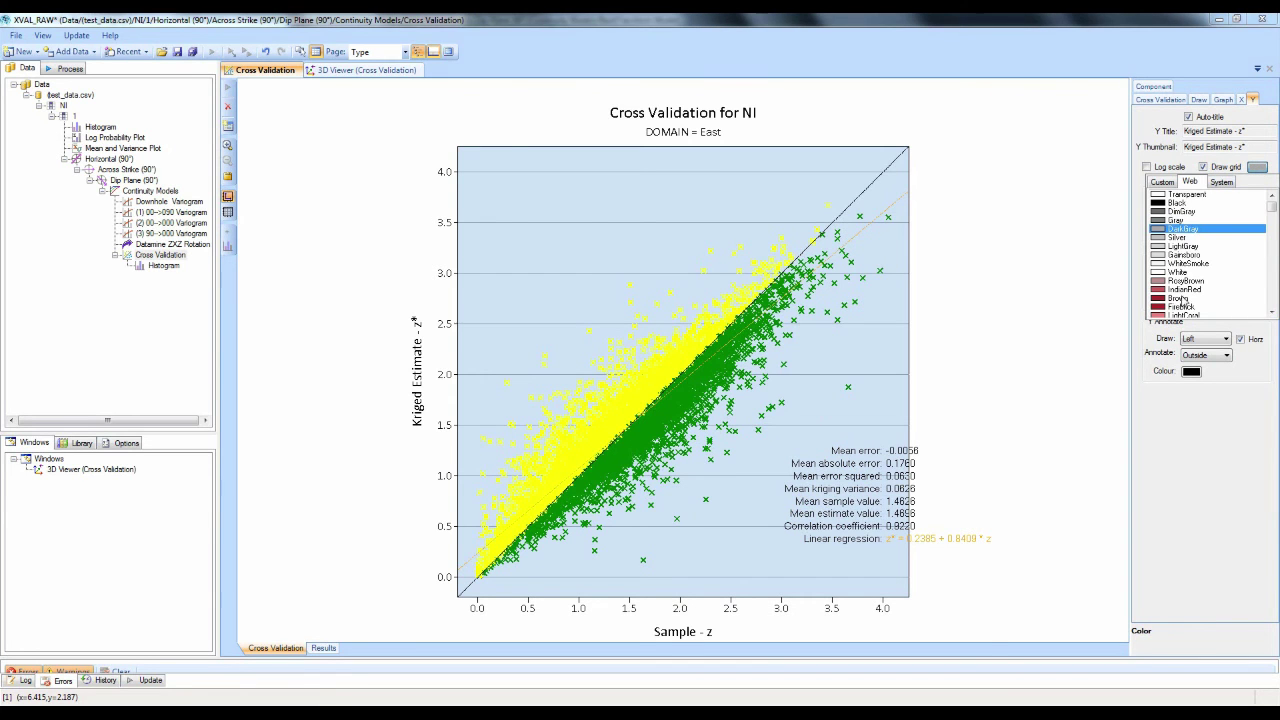
{"action": "left_click", "coordinate": [1183, 297]}
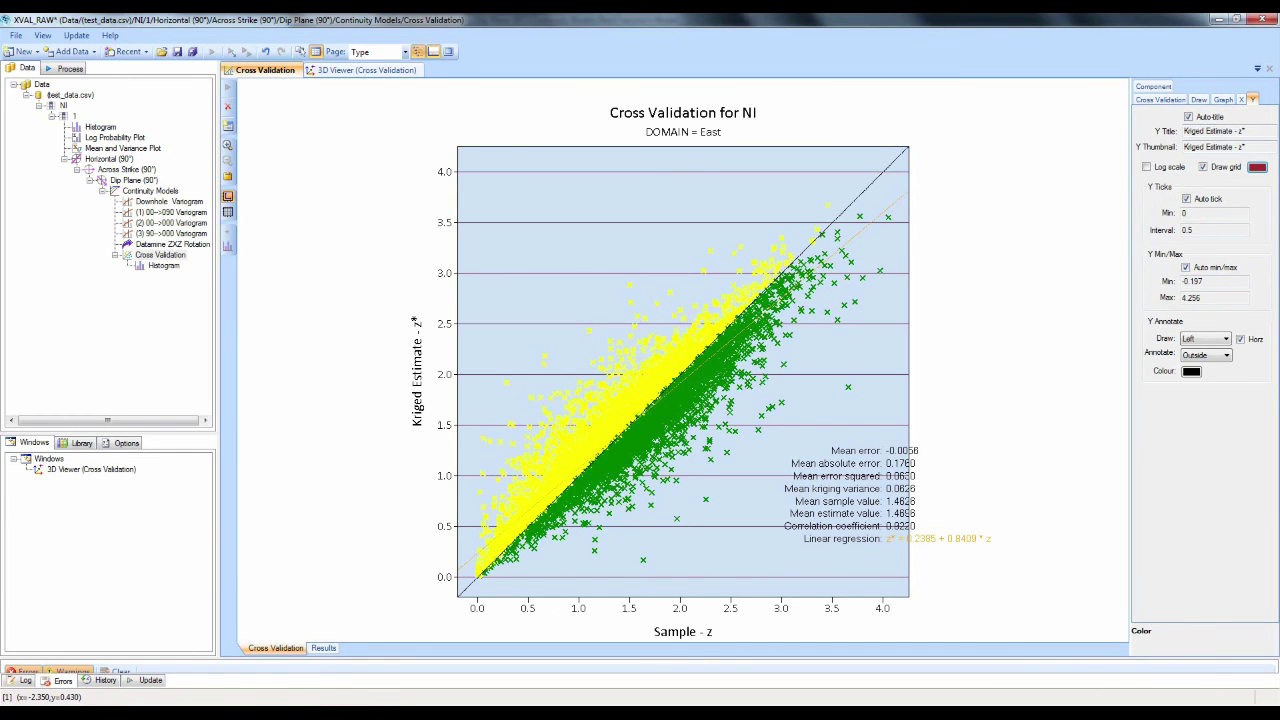
Step: Display the cross validation histogram and reposition its legend to the right of the curves
{"action": "left_click", "coordinate": [160, 255]}
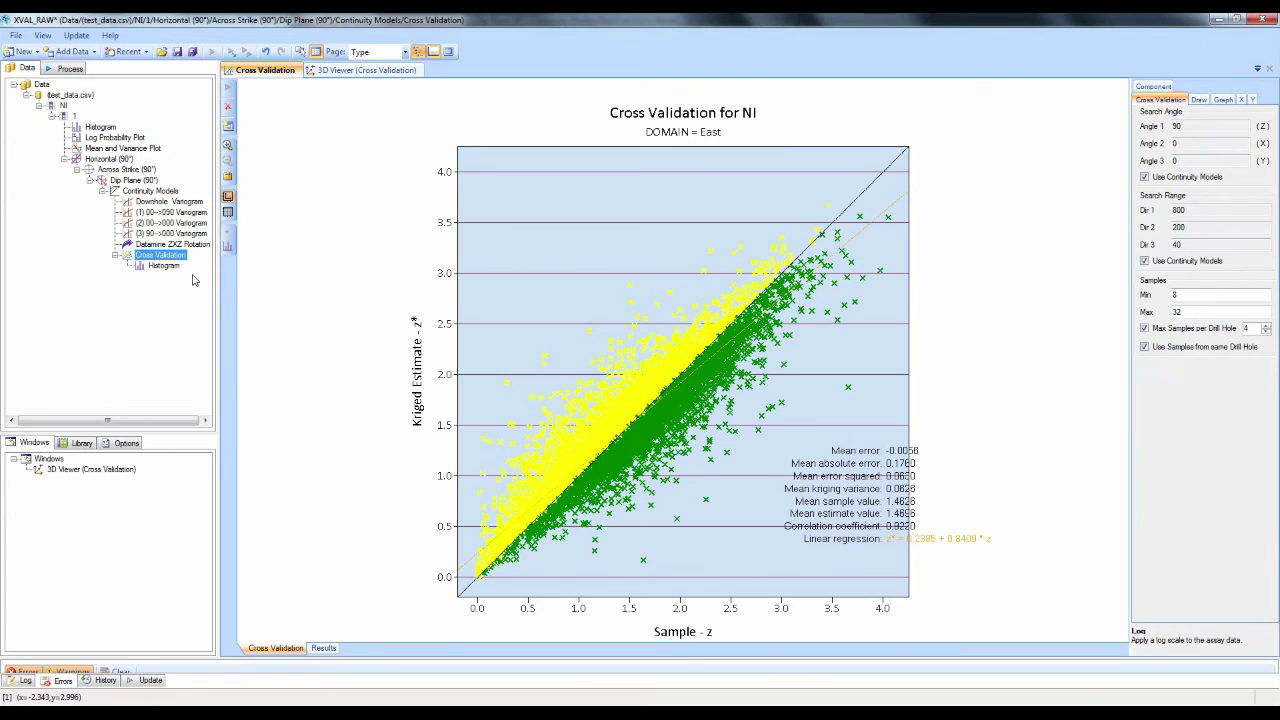
{"action": "left_click", "coordinate": [163, 268]}
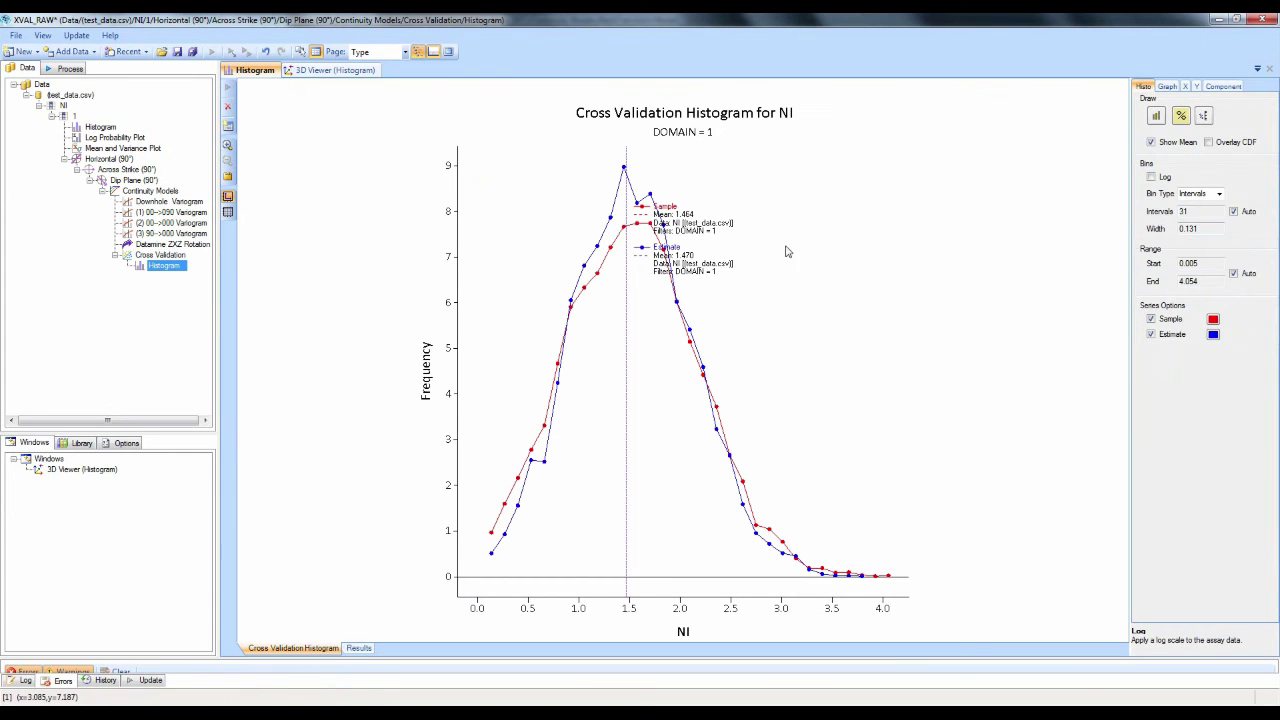
{"action": "left_click_drag", "start_coordinate": [686, 224], "coordinate": [835, 211]}
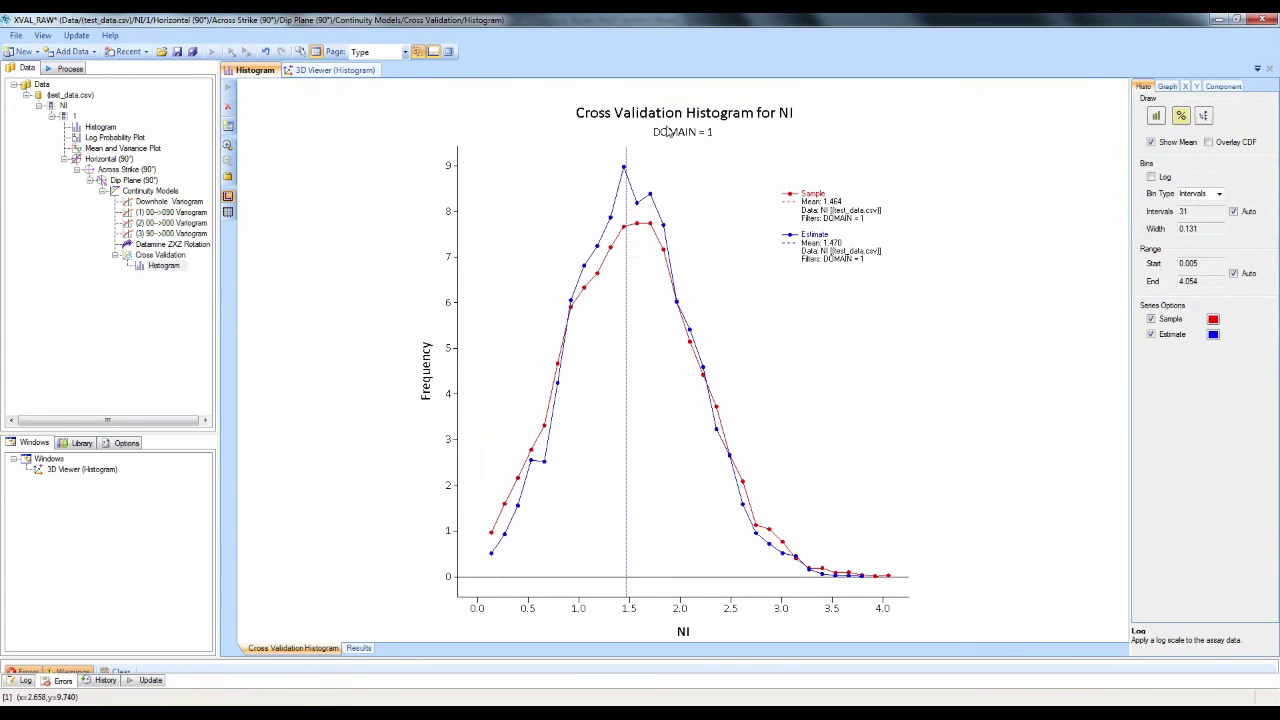
Step: Try the histogram's cumulative and percentage display modes, and restore the non-cumulative percentage view
{"action": "left_click", "coordinate": [1158, 117]}
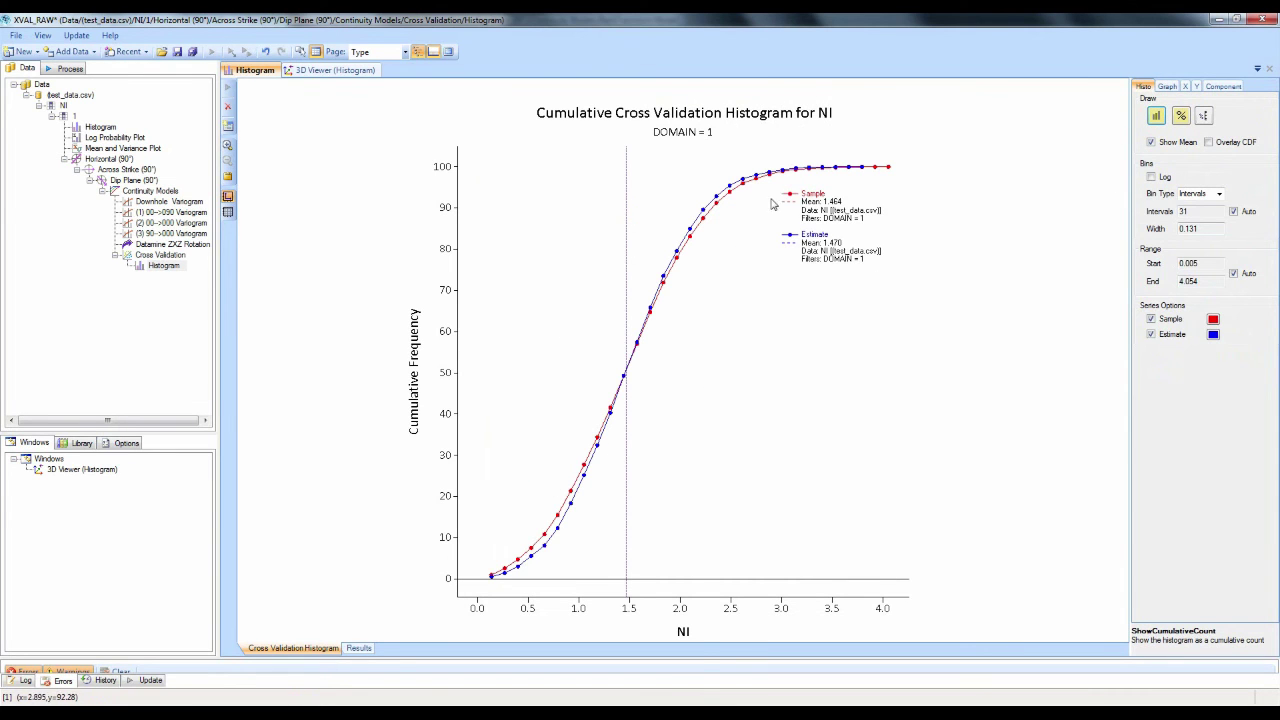
{"action": "left_click", "coordinate": [1156, 117]}
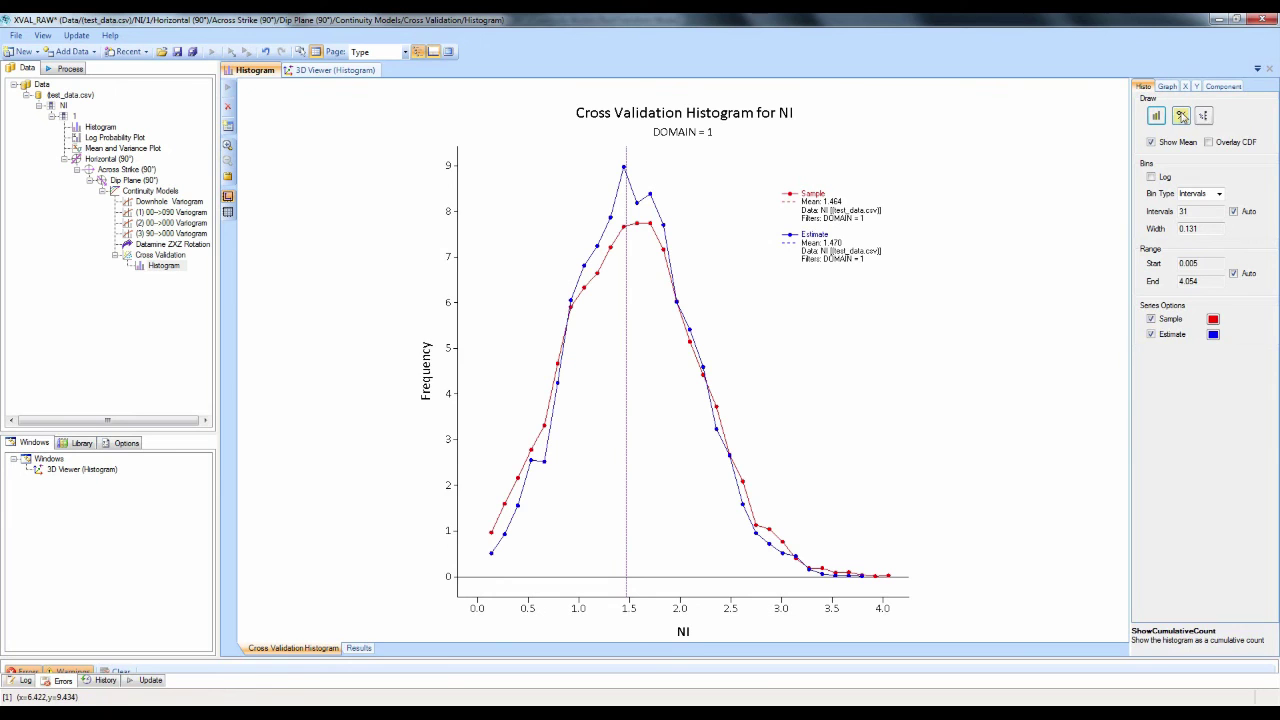
{"action": "left_click", "coordinate": [1181, 117]}
{"action": "left_click", "coordinate": [1181, 117]}
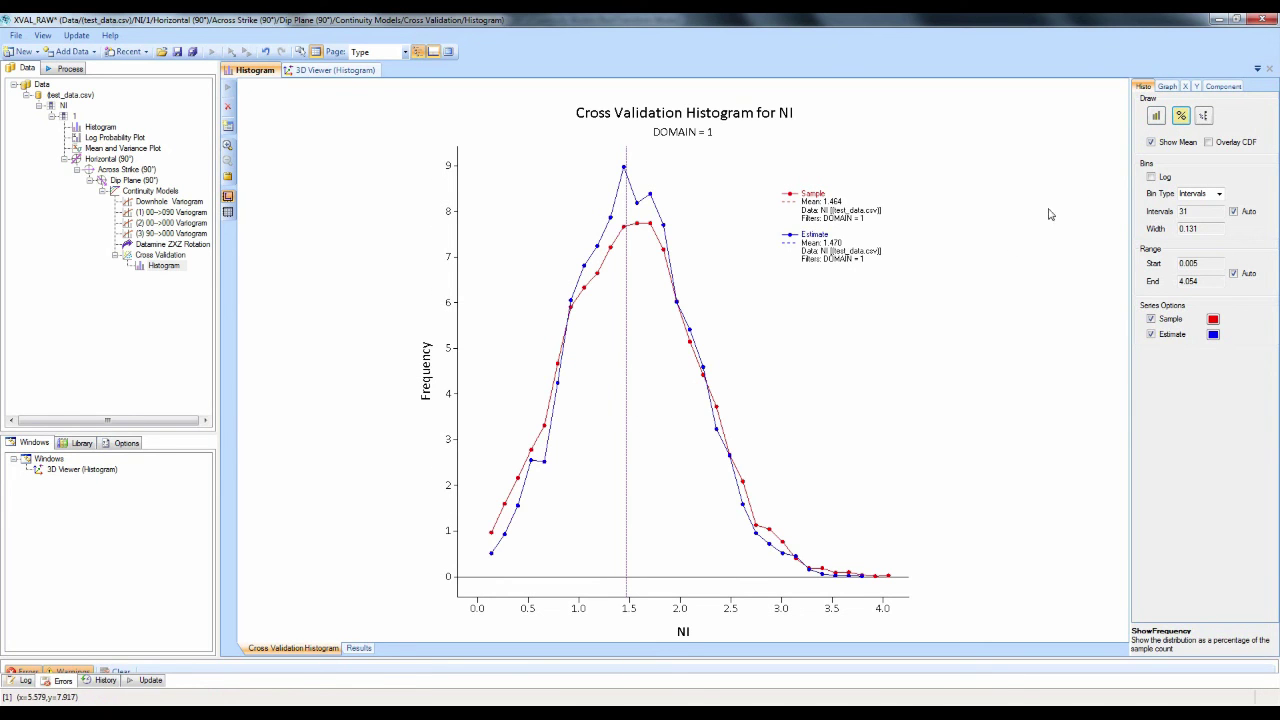
Step: Toggle the histogram's mean lines off and back on, and overlay the CDF curves
{"action": "left_click", "coordinate": [1151, 143]}
{"action": "left_click", "coordinate": [1151, 143]}
{"action": "left_click", "coordinate": [1209, 143]}
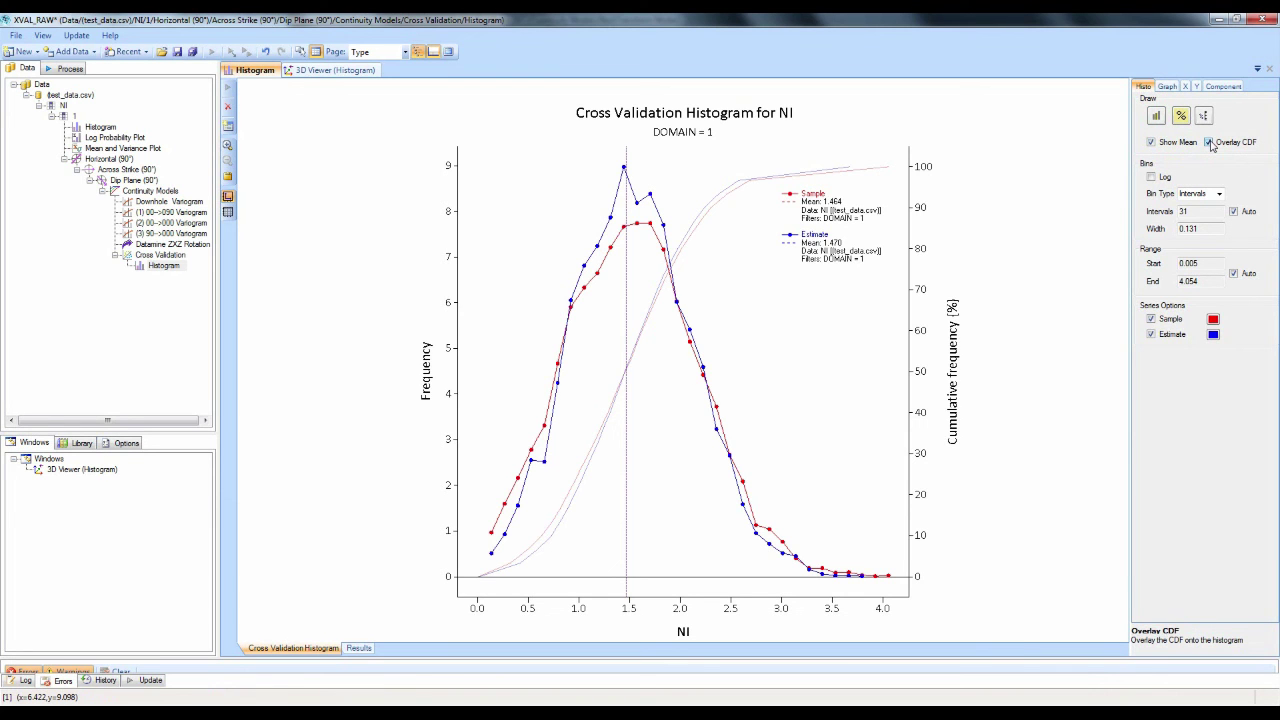
Step: Try a log scale for the histogram with the legend moved clear of the curves, and restore the linear scale
{"action": "left_click", "coordinate": [1151, 177]}
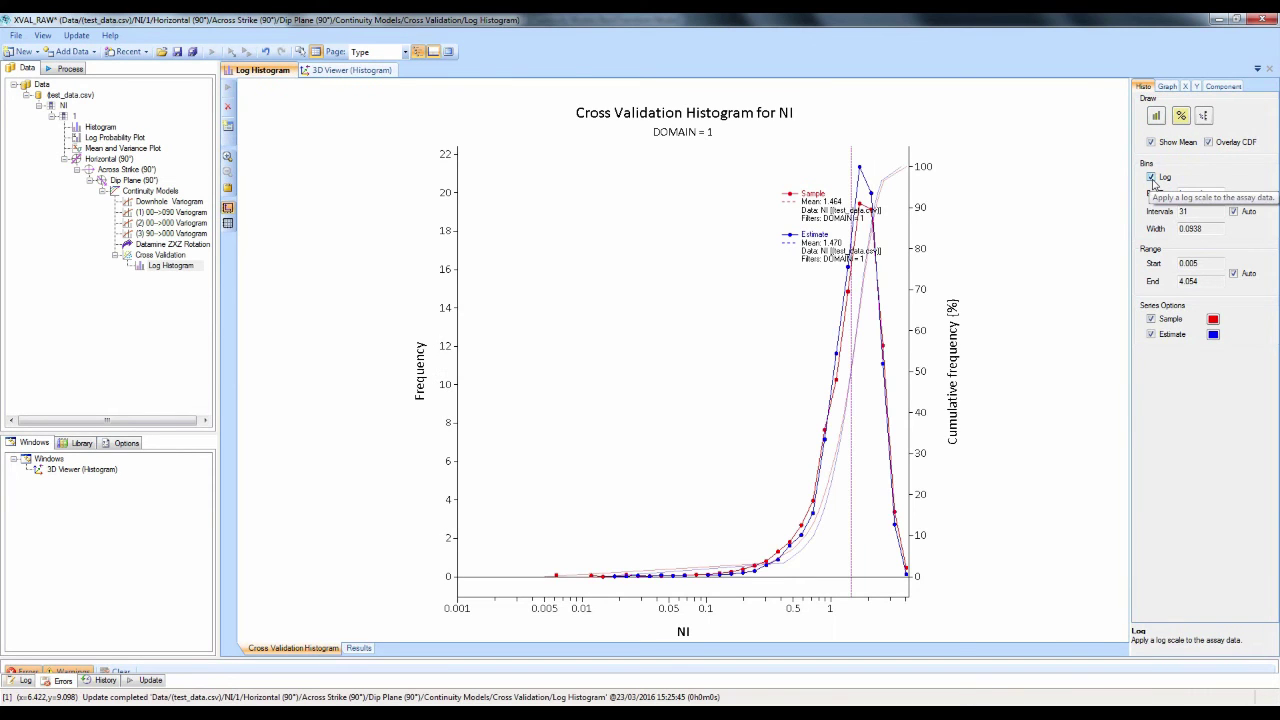
{"action": "left_click_drag", "start_coordinate": [836, 211], "coordinate": [643, 214]}
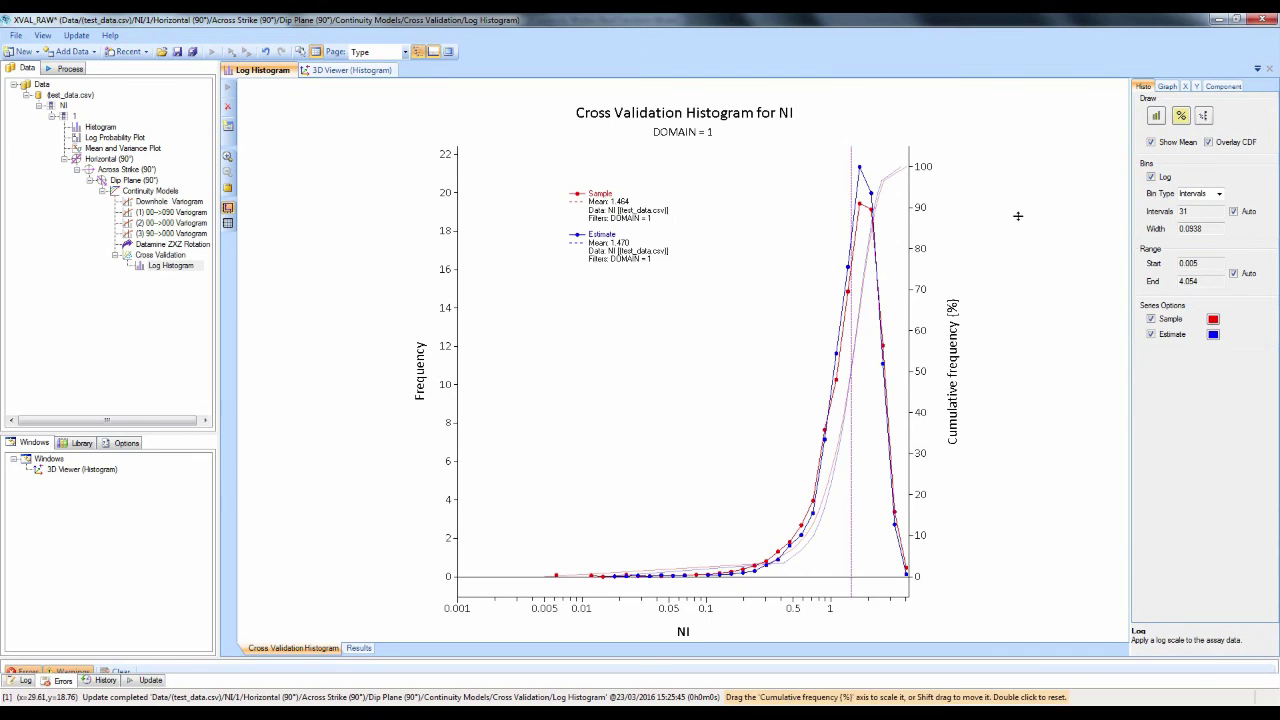
{"action": "left_click", "coordinate": [1152, 177]}
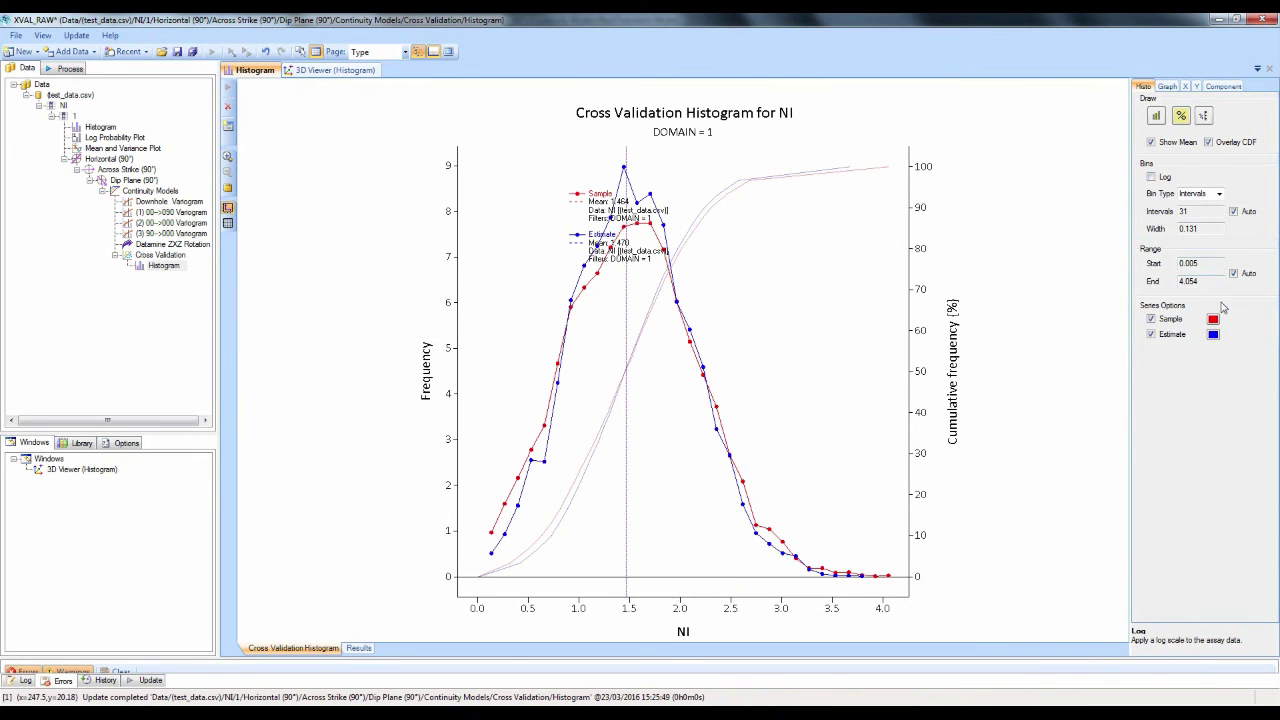
Step: Move the histogram legend to the right of the curves and change the Sample series colour to yellow
{"action": "left_click_drag", "start_coordinate": [578, 203], "coordinate": [766, 230]}
{"action": "left_click", "coordinate": [1213, 320]}
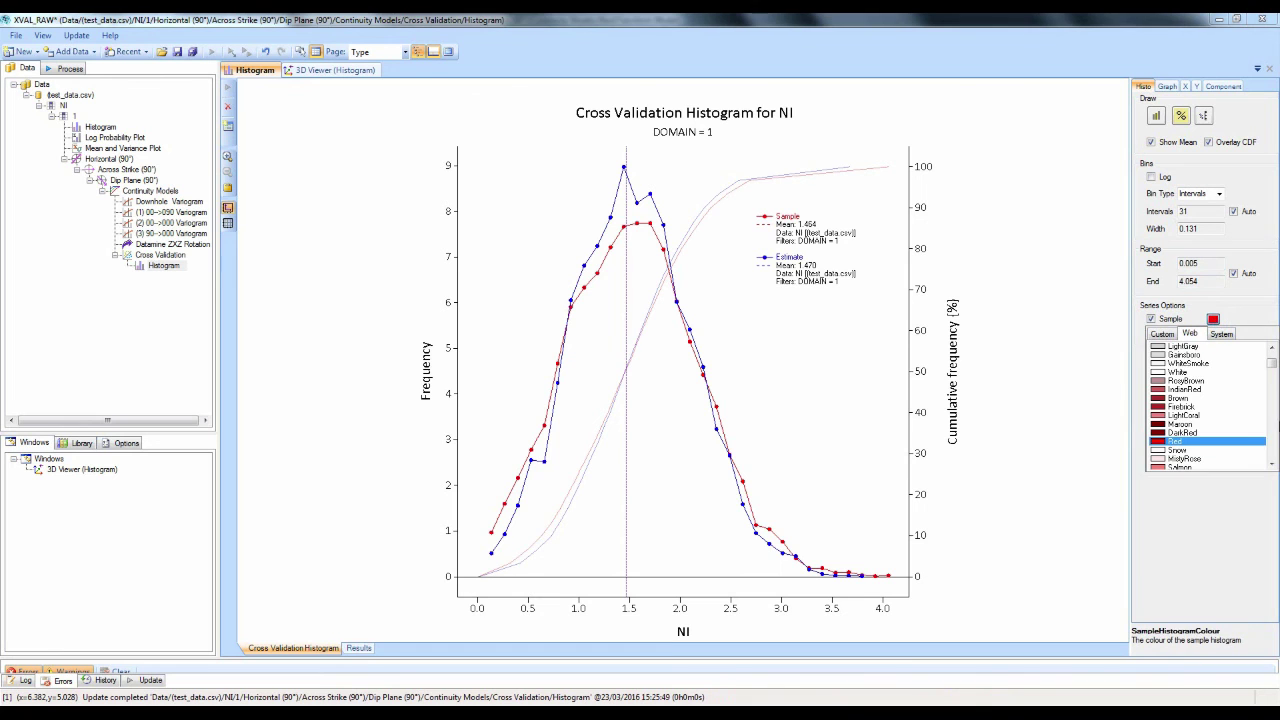
{"action": "scroll", "coordinate": [1186, 398], "scroll_direction": "down", "scroll_amount": 12}
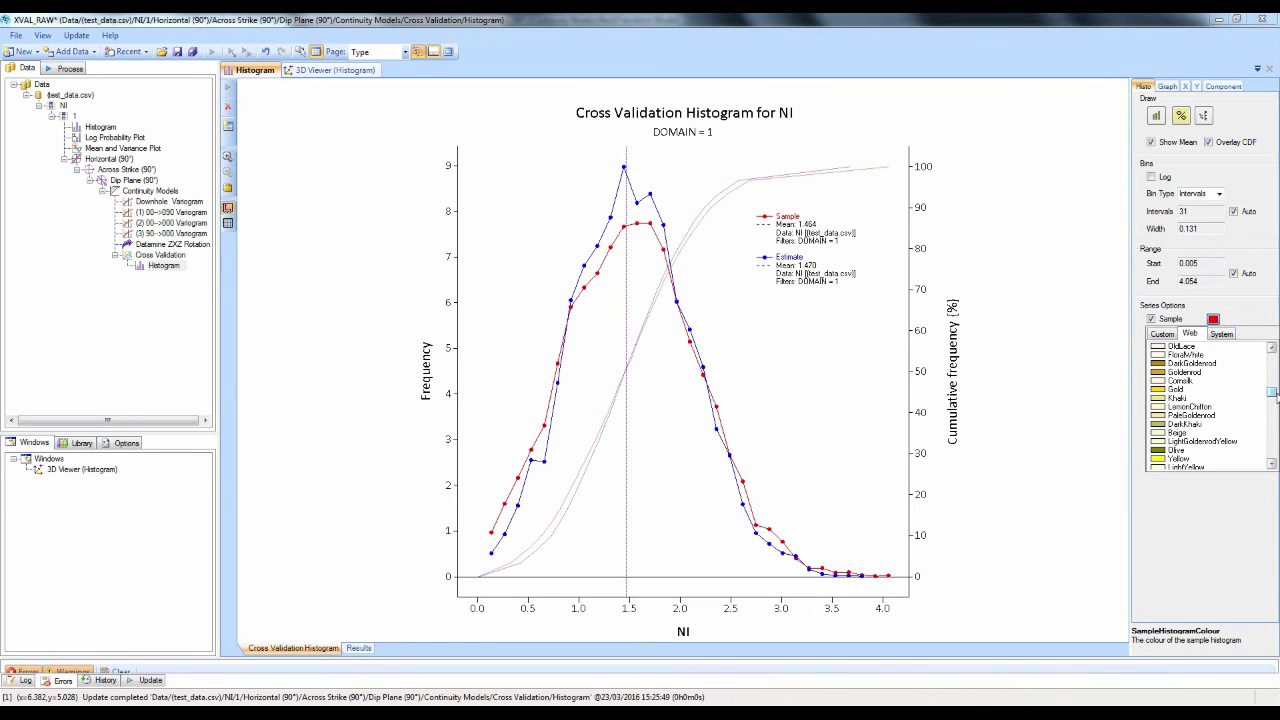
{"action": "left_click", "coordinate": [1180, 390]}
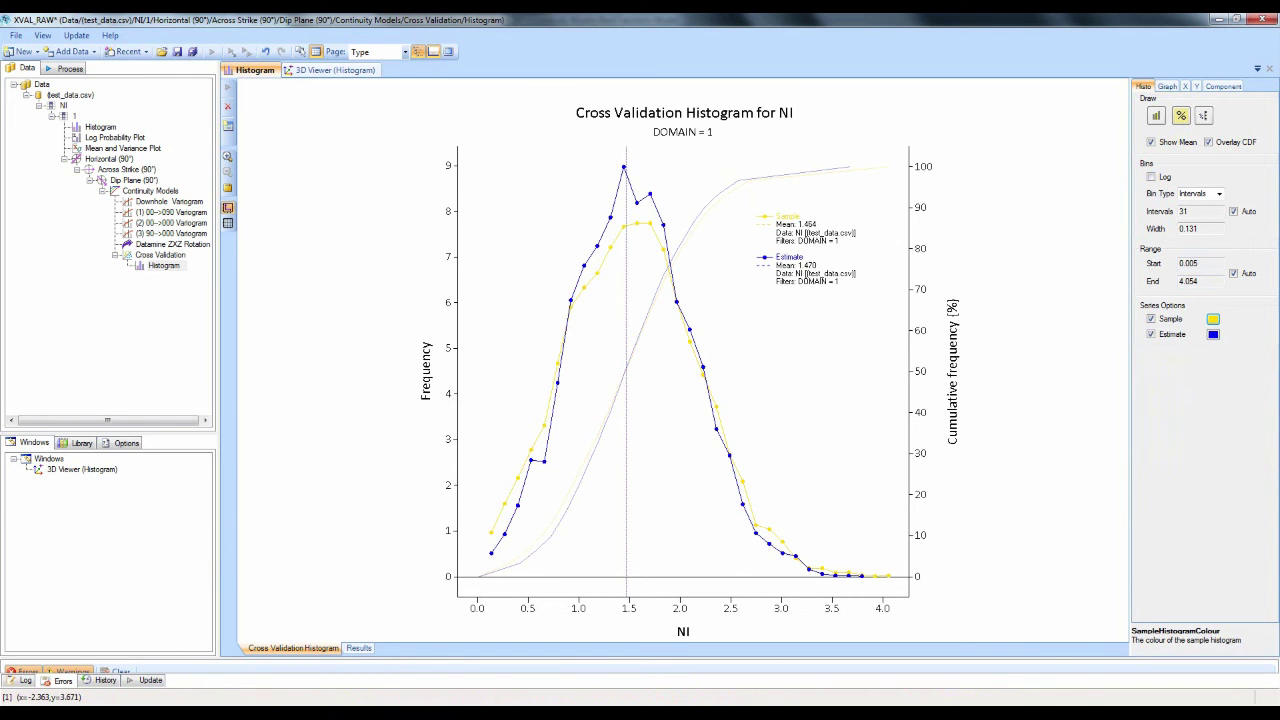
Step: Review the histogram's graph, X axis and Y axis display settings
{"action": "left_click", "coordinate": [1166, 88]}
{"action": "left_click", "coordinate": [1187, 87]}
{"action": "left_click", "coordinate": [1197, 87]}
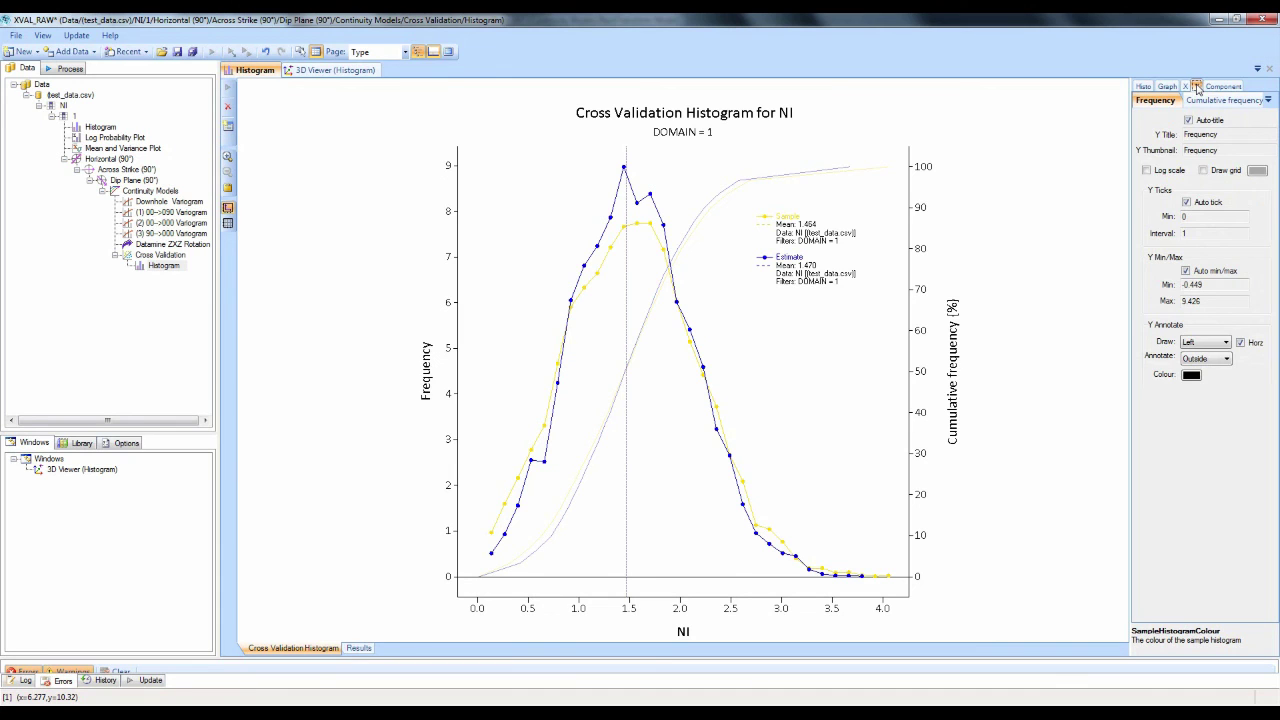
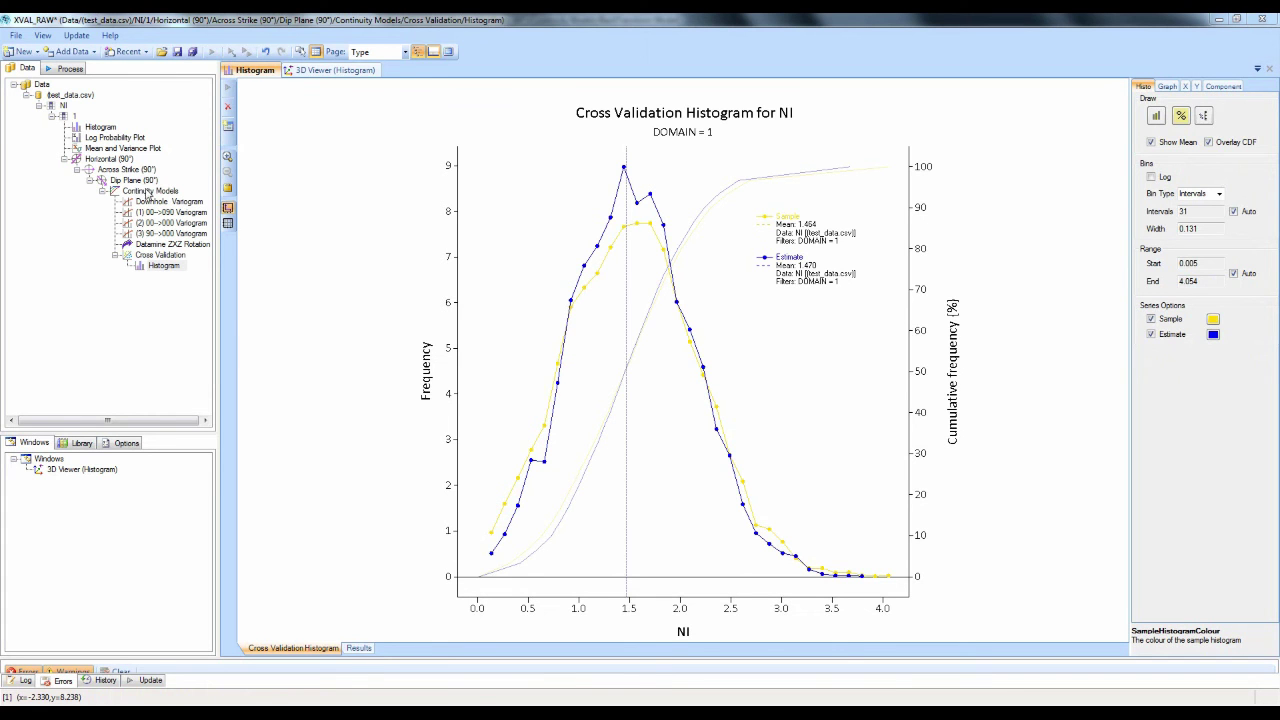
Step: Switch to the XVAL_NS_IND project and add a cross validation to the normal scores continuity models for AU
{"action": "mouse_move", "coordinate": [480, 700]}
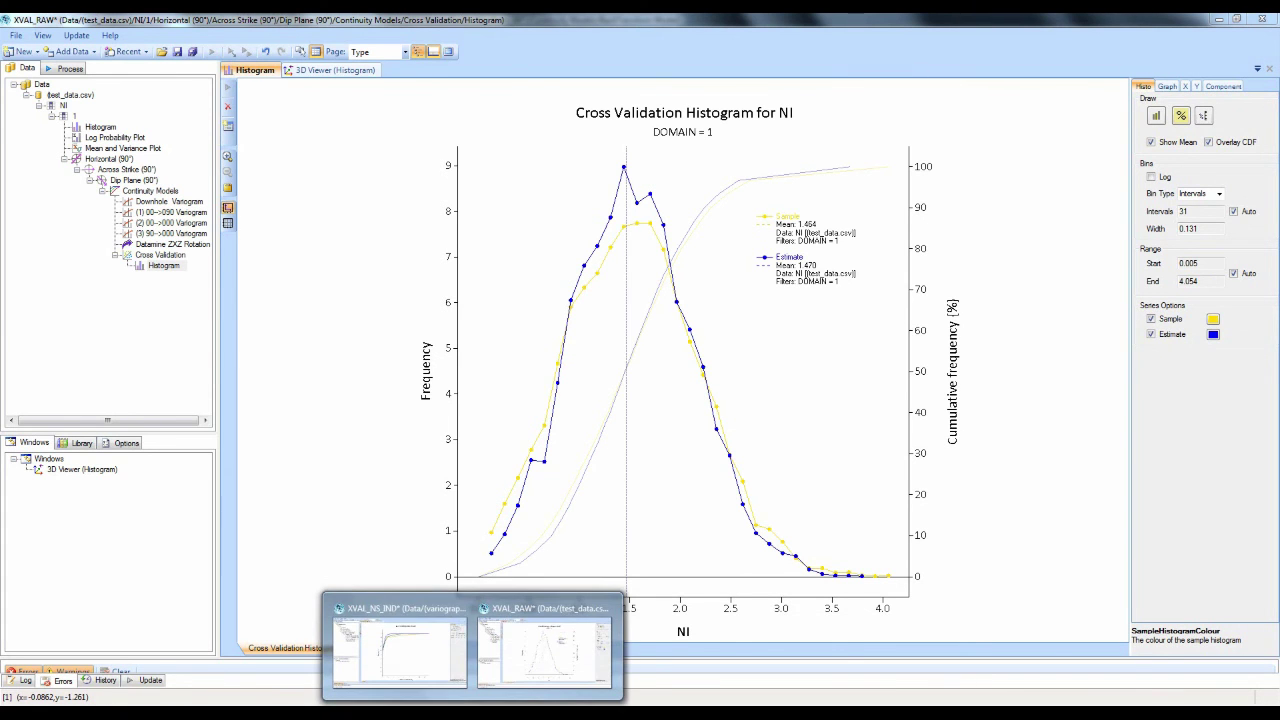
{"action": "left_click", "coordinate": [436, 667]}
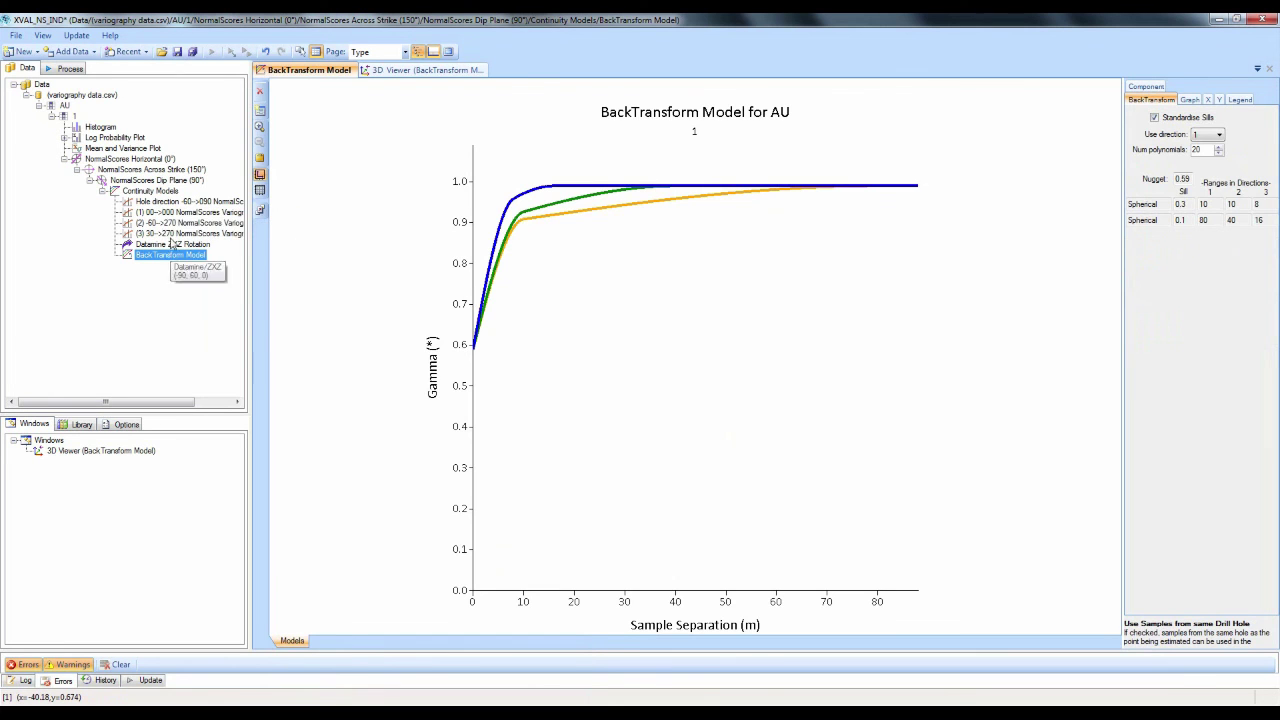
{"action": "left_click", "coordinate": [150, 191]}
{"action": "right_click", "coordinate": [163, 193]}
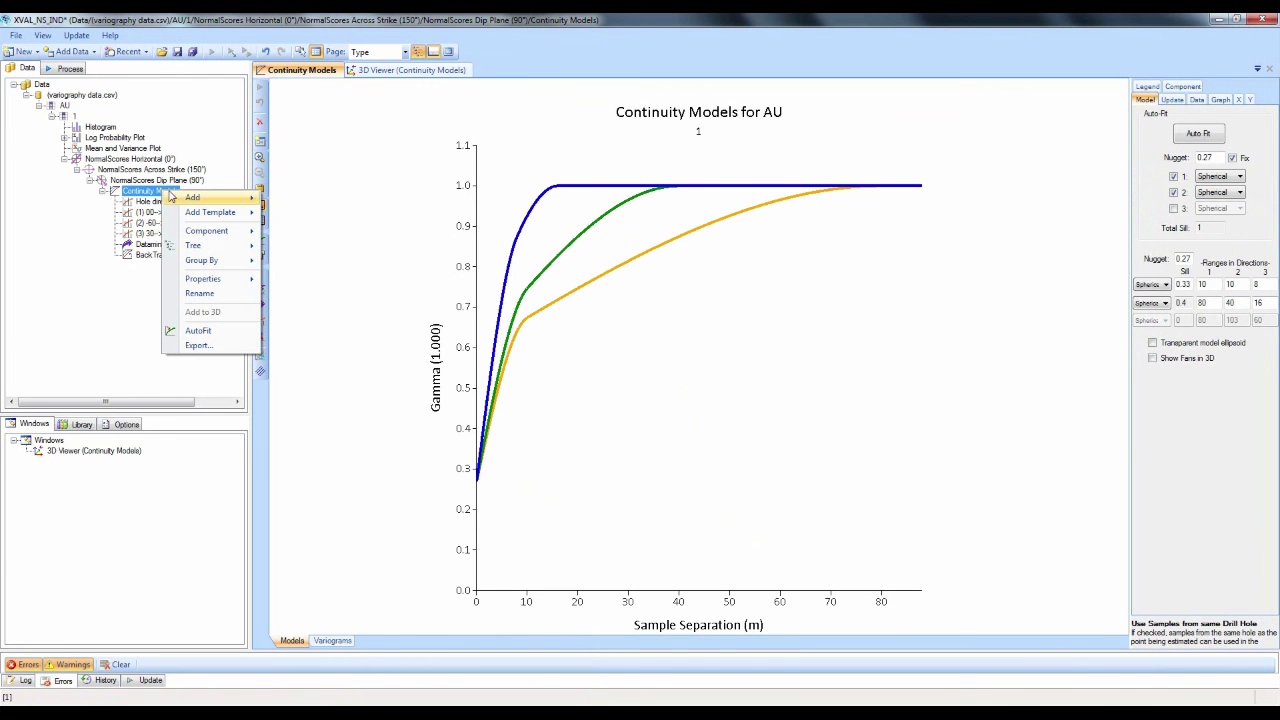
{"action": "mouse_move", "coordinate": [200, 197]}
{"action": "left_click", "coordinate": [323, 268]}
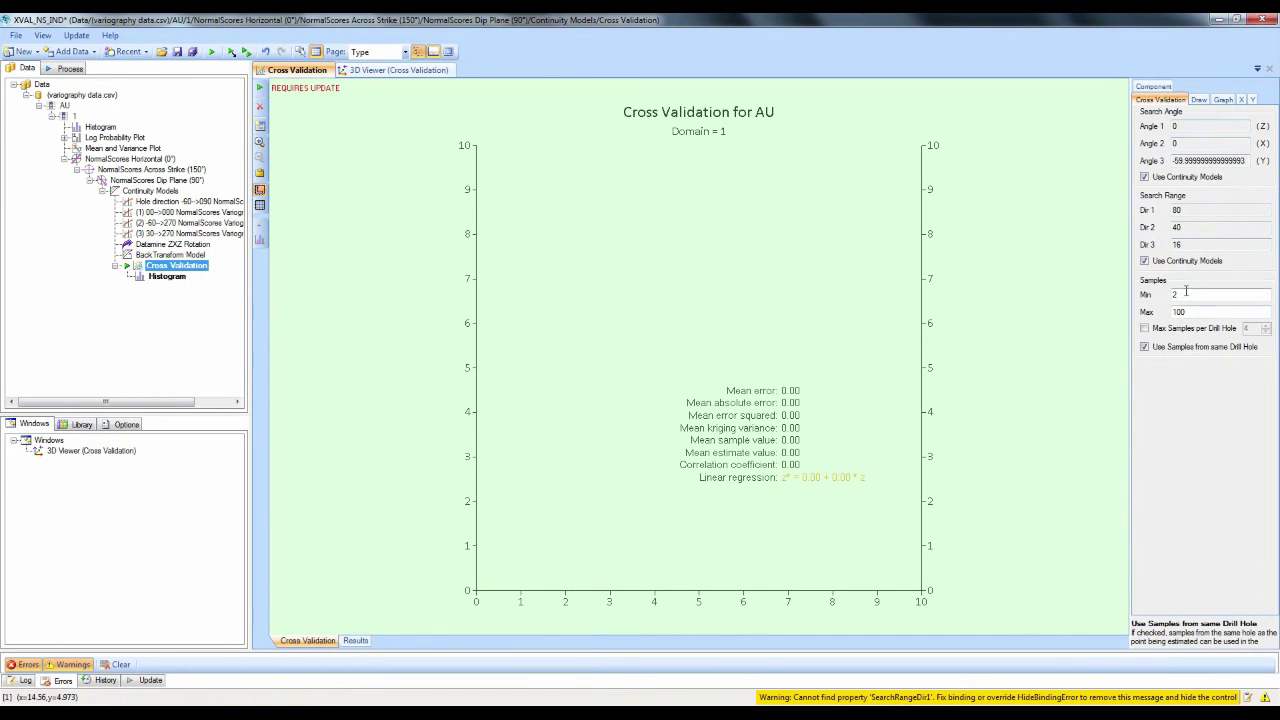
Step: Set the cross validation's sample limits to a minimum of 8 and a maximum of 32
{"action": "double_click", "coordinate": [1168, 294]}
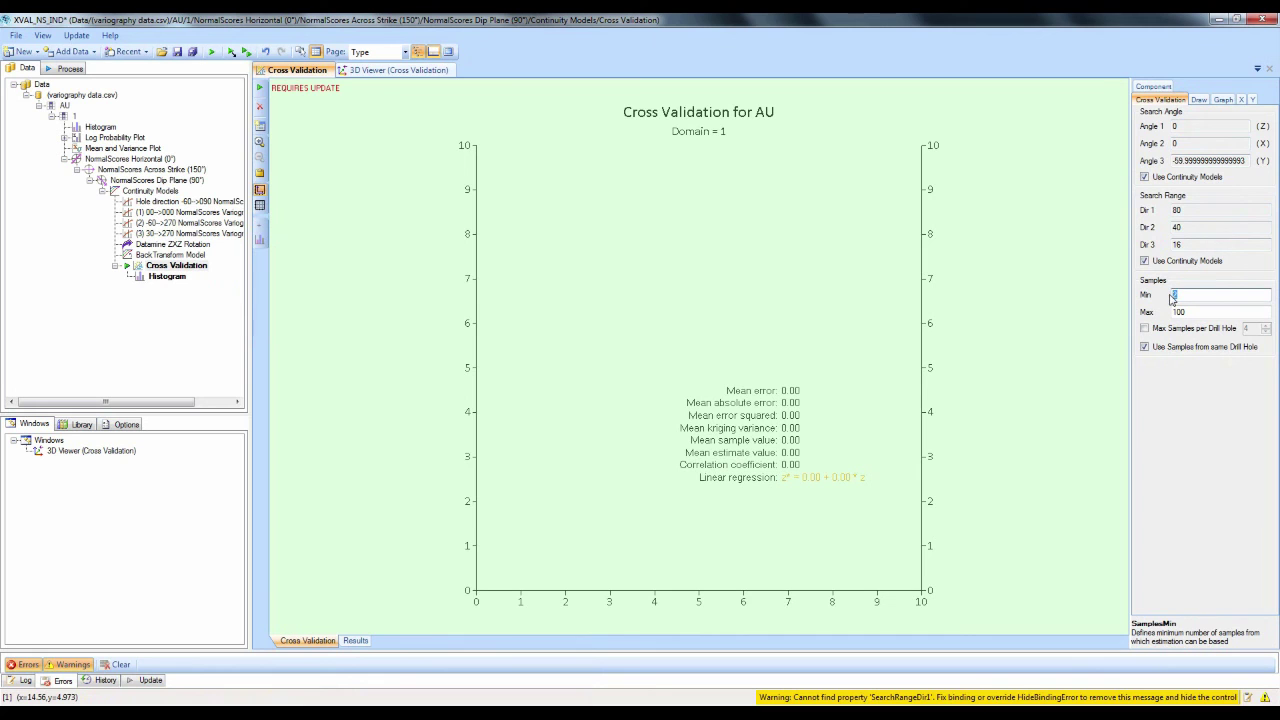
{"action": "type", "text": "8"}
{"action": "double_click", "coordinate": [1170, 313]}
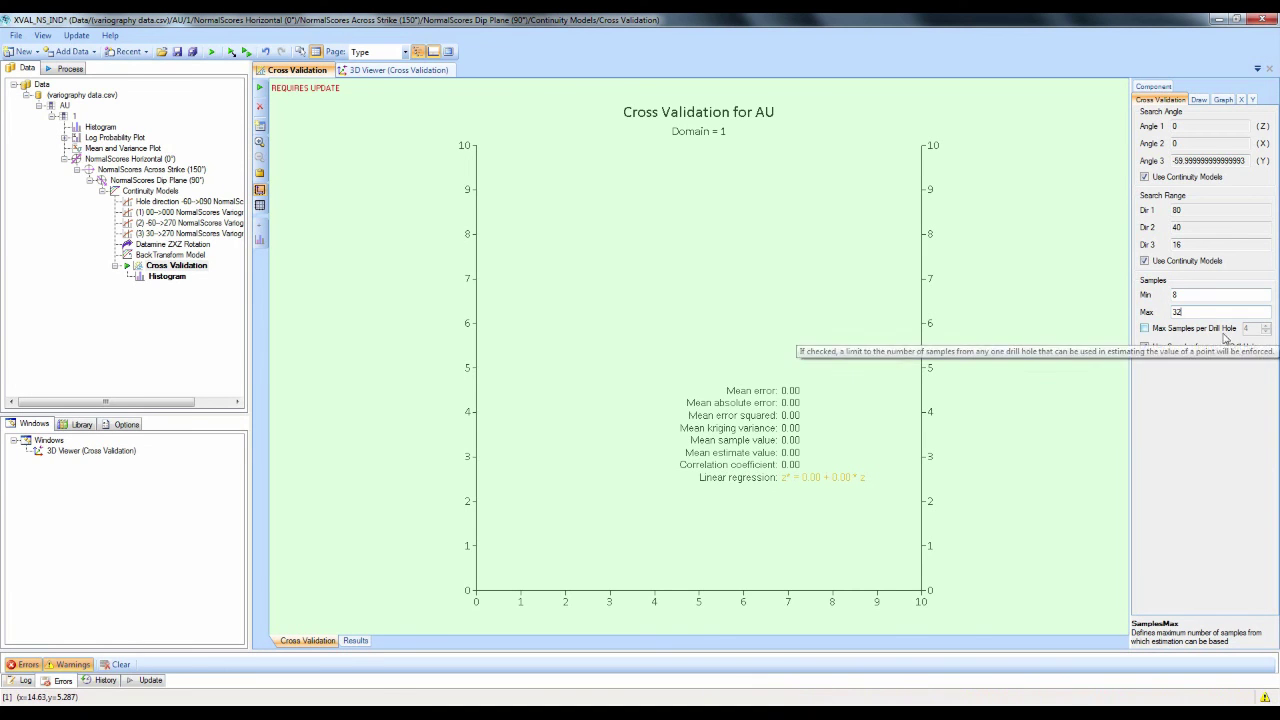
Step: Try to enforce a maximum number of samples per drill hole, and run the normal scores cross validation
{"action": "left_click", "coordinate": [1145, 331]}
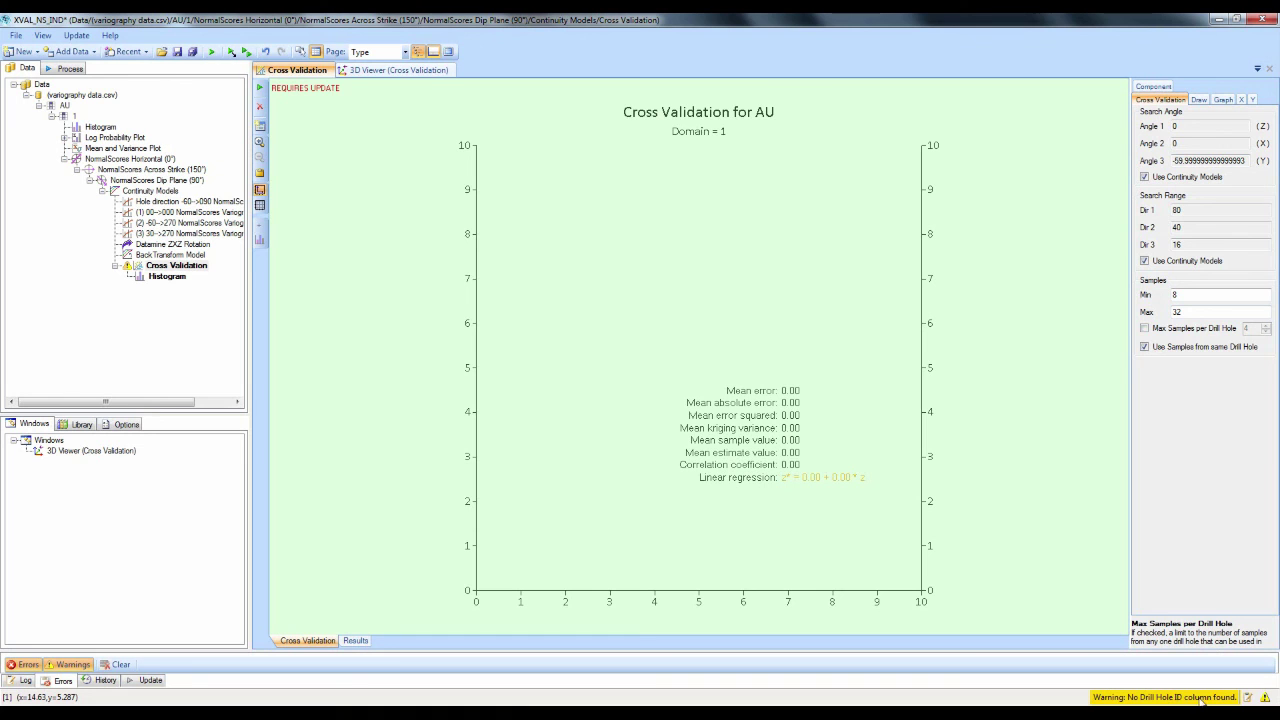
{"action": "left_click", "coordinate": [1145, 347]}
{"action": "left_click", "coordinate": [258, 89]}
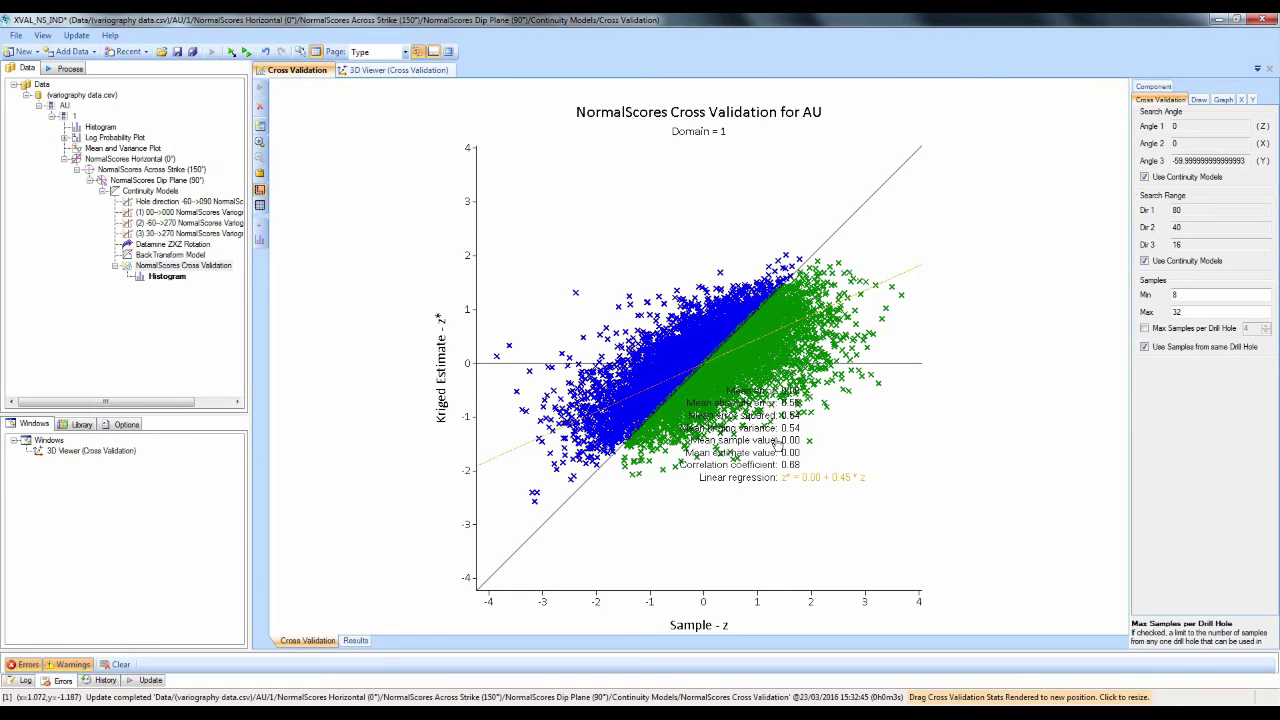
Step: Move the statistics clear of the scatter points, and review the cross validation's results table and histogram
{"action": "left_click_drag", "start_coordinate": [883, 499], "coordinate": [820, 463]}
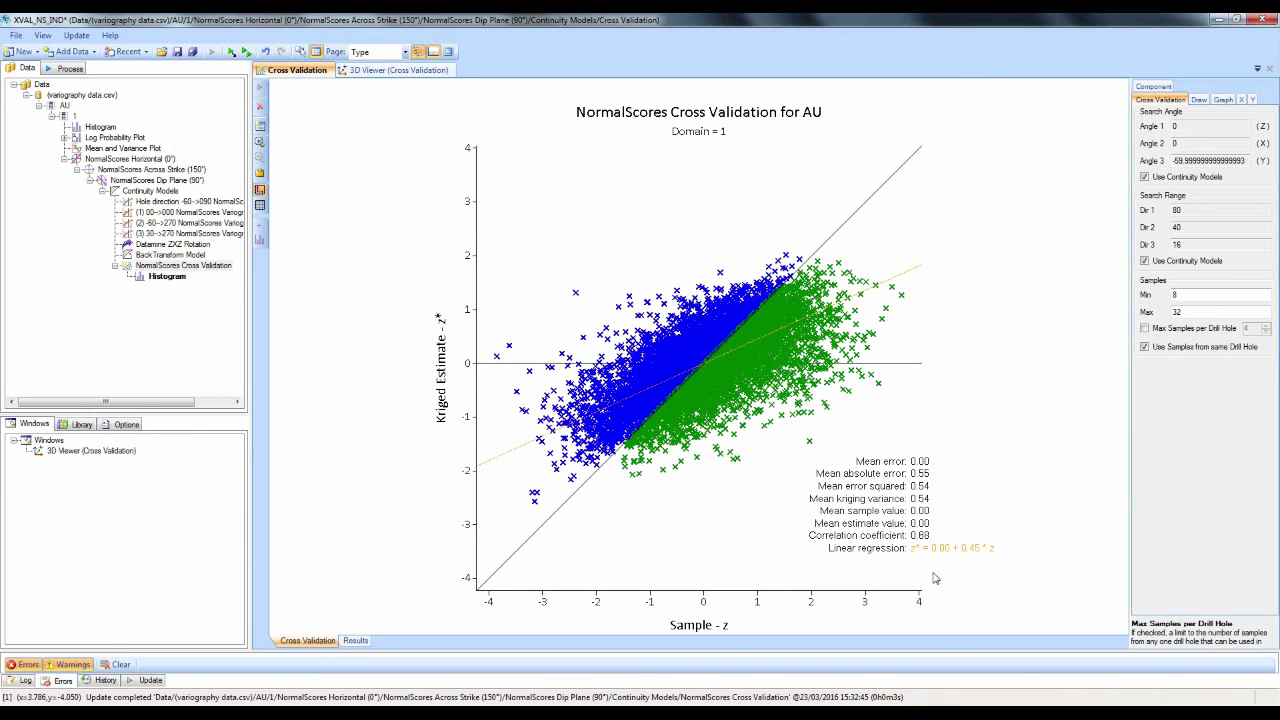
{"action": "left_click", "coordinate": [356, 641]}
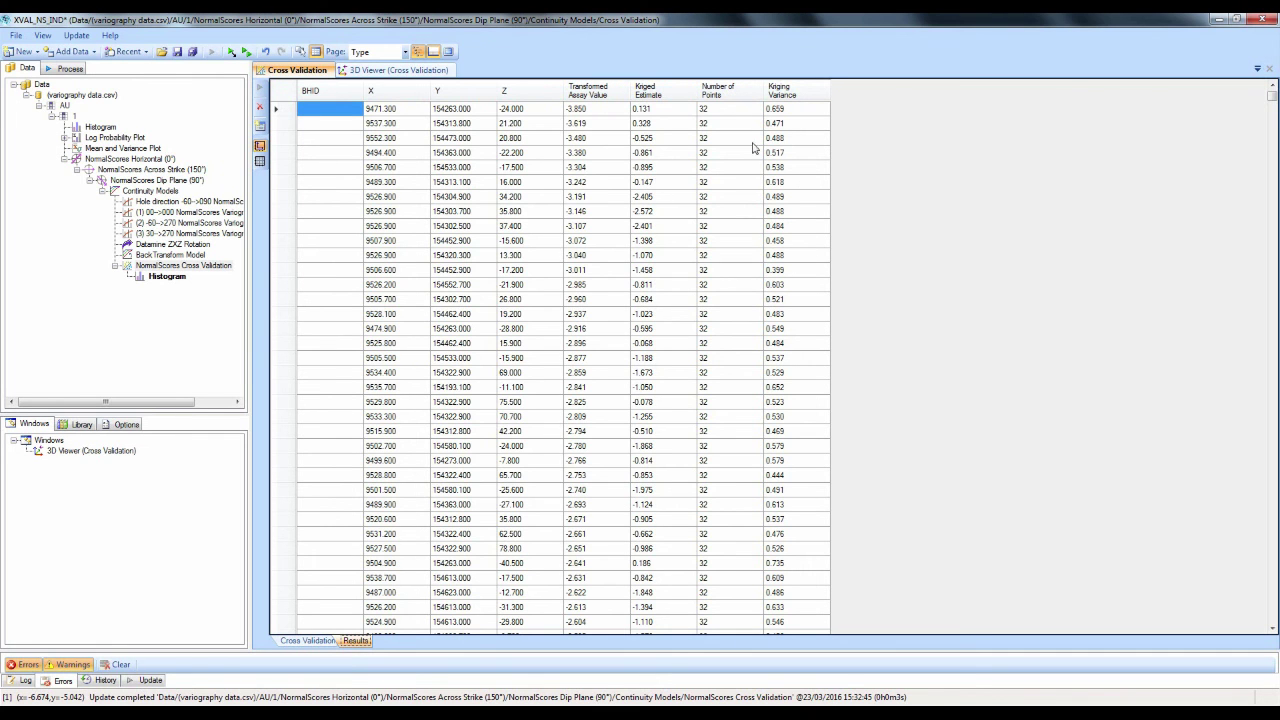
{"action": "left_click", "coordinate": [307, 640]}
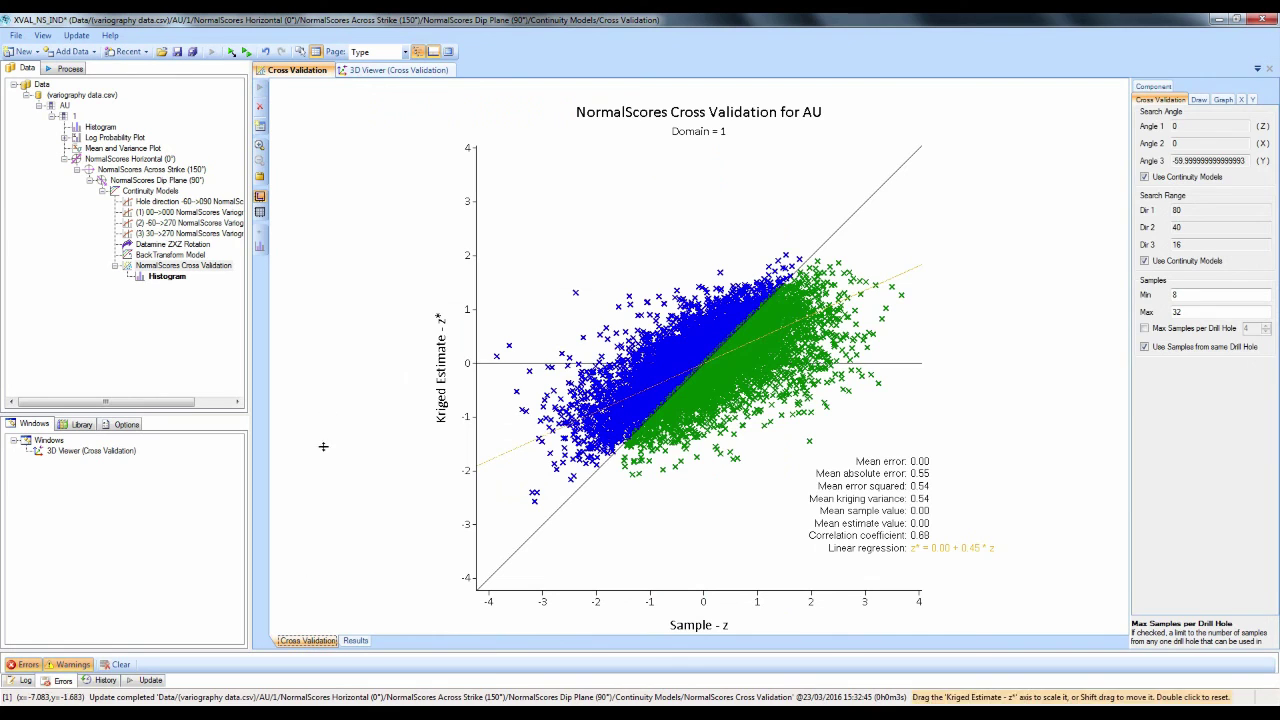
{"action": "left_click", "coordinate": [166, 276]}
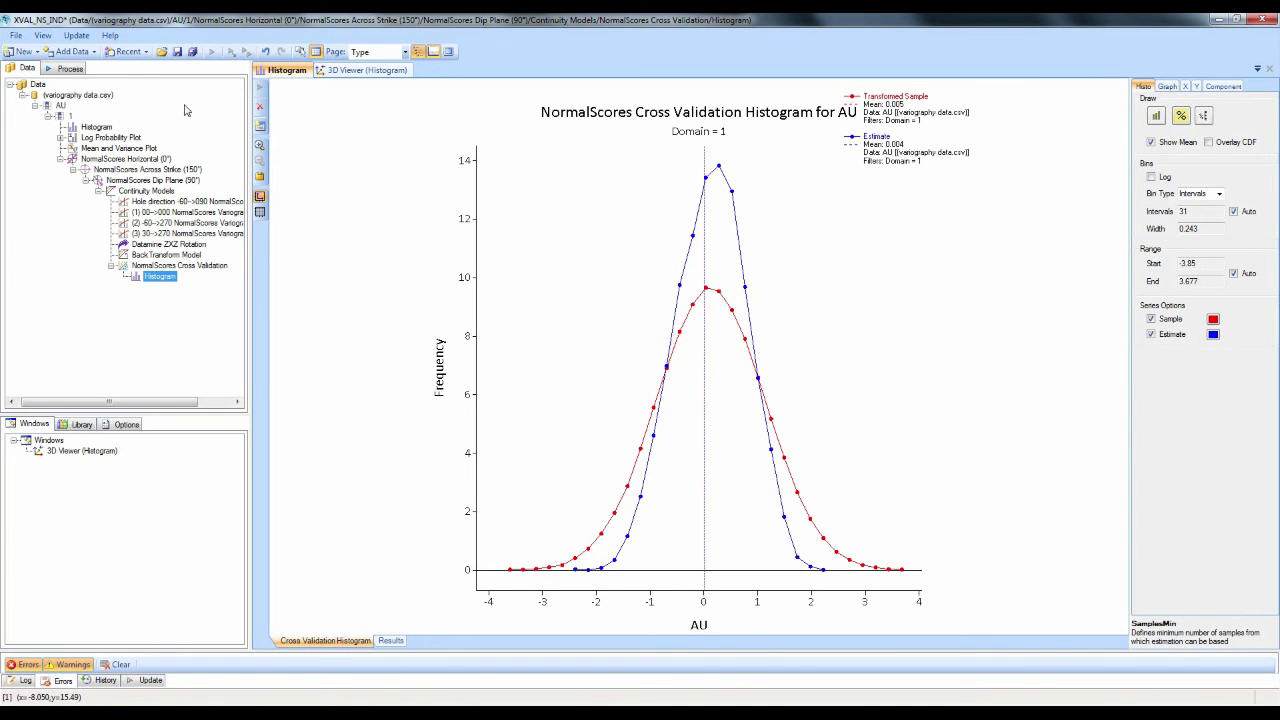
Step: Add a cross validation to the continuity models of the 50% (0.3) indicator under the Log Probability Plot
{"action": "left_click", "coordinate": [61, 137]}
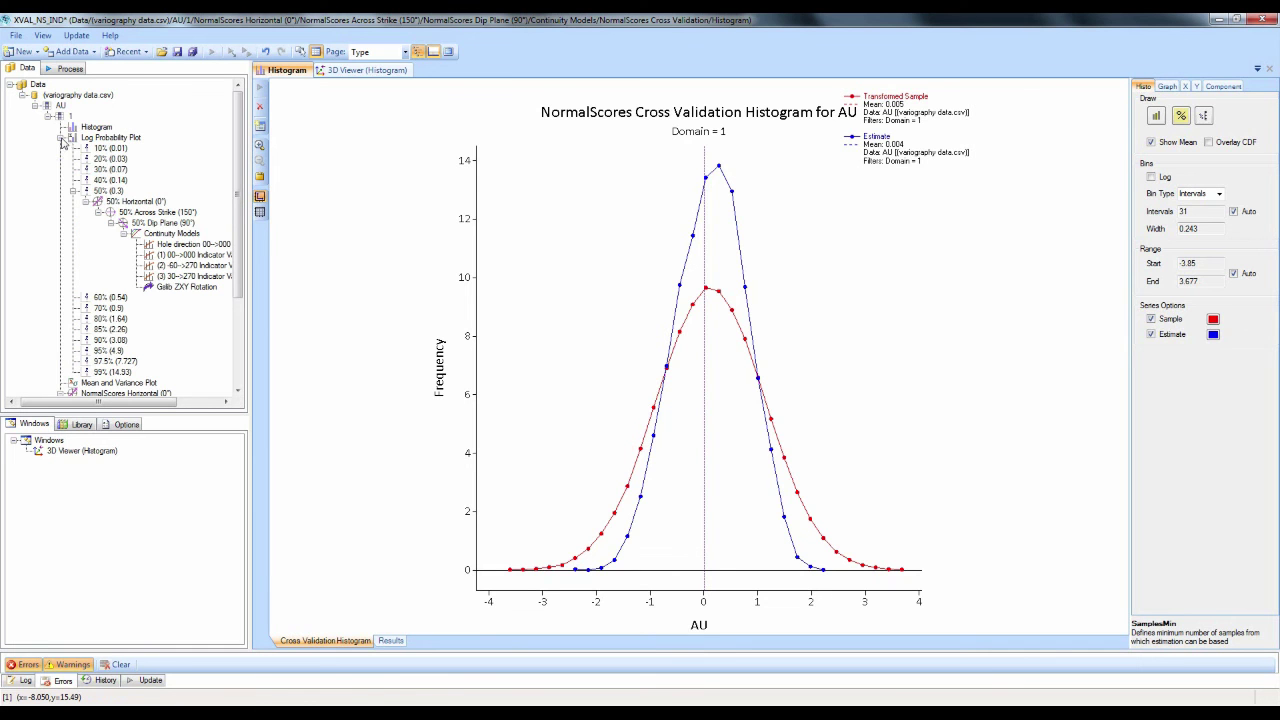
{"action": "left_click", "coordinate": [106, 191]}
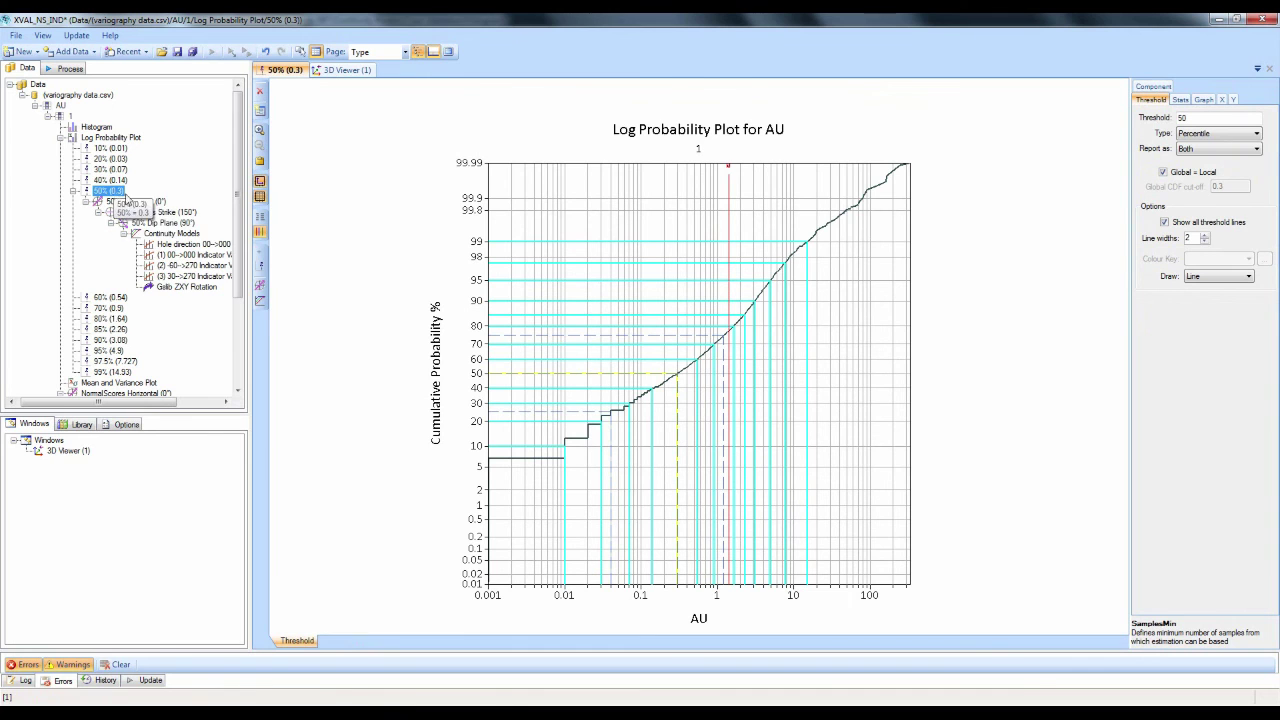
{"action": "left_click", "coordinate": [171, 233]}
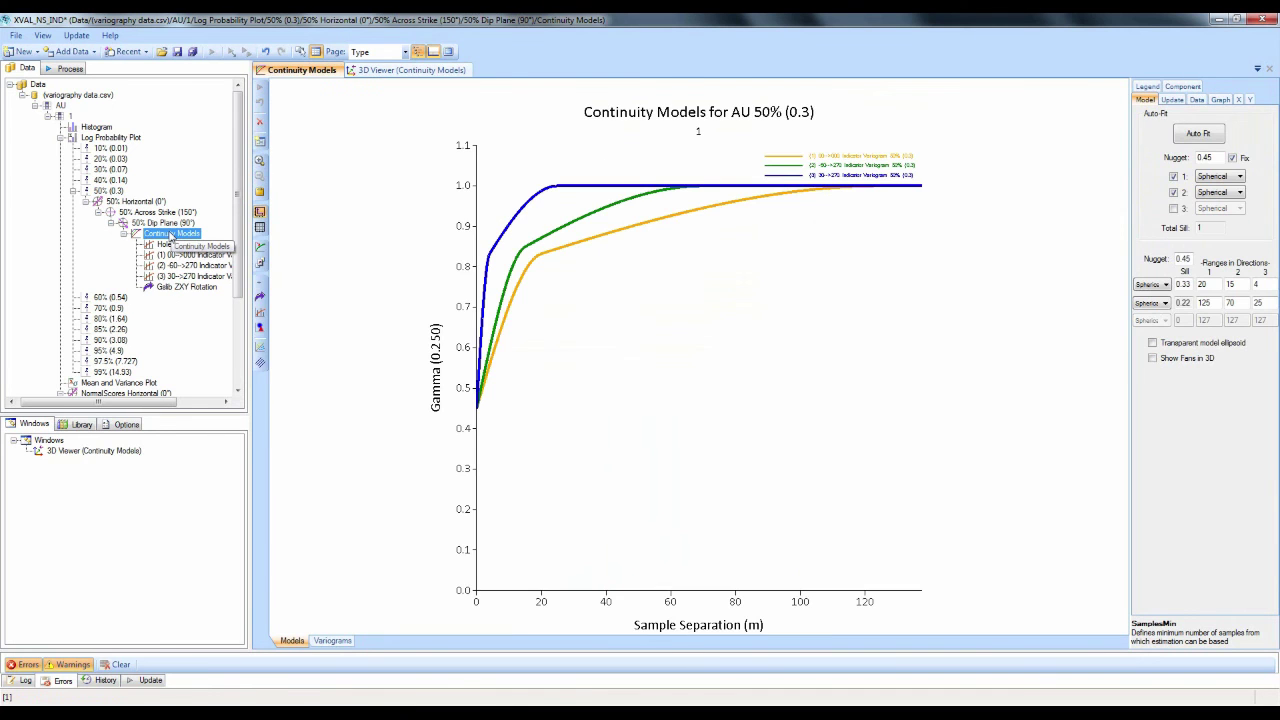
{"action": "right_click", "coordinate": [171, 236]}
{"action": "mouse_move", "coordinate": [205, 240]}
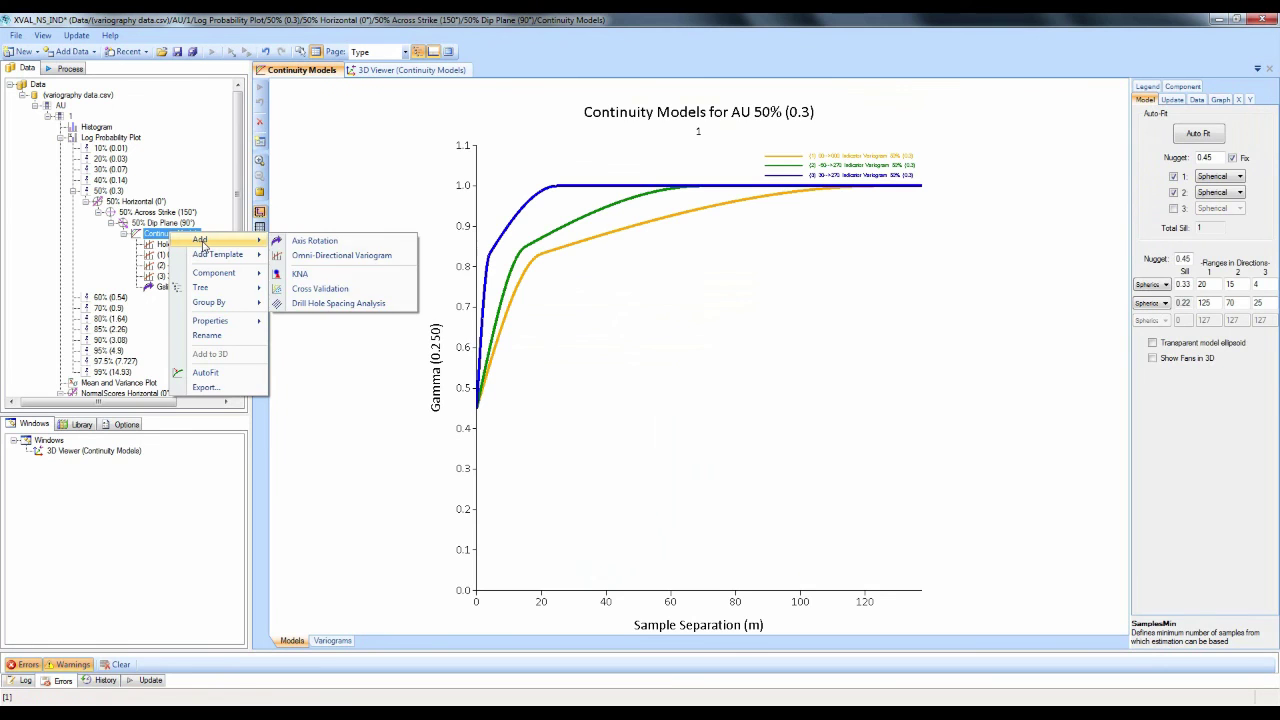
{"action": "left_click", "coordinate": [320, 289]}
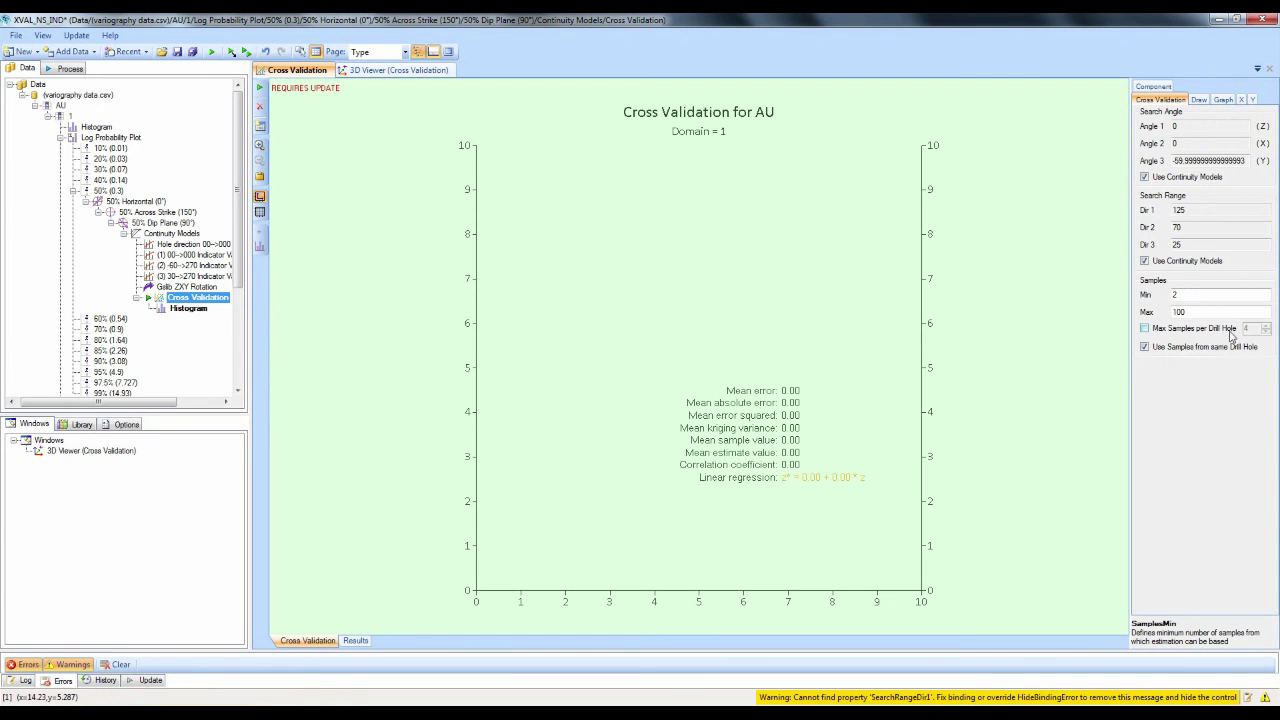
Step: Run the indicator cross validation with a minimum of 8 and a maximum of 32 samples, and display its histogram
{"action": "left_click", "coordinate": [1143, 297]}
{"action": "type", "text": "8"}
{"action": "left_click", "coordinate": [1198, 311]}
{"action": "type", "text": "32"}
{"action": "left_click", "coordinate": [1200, 295]}
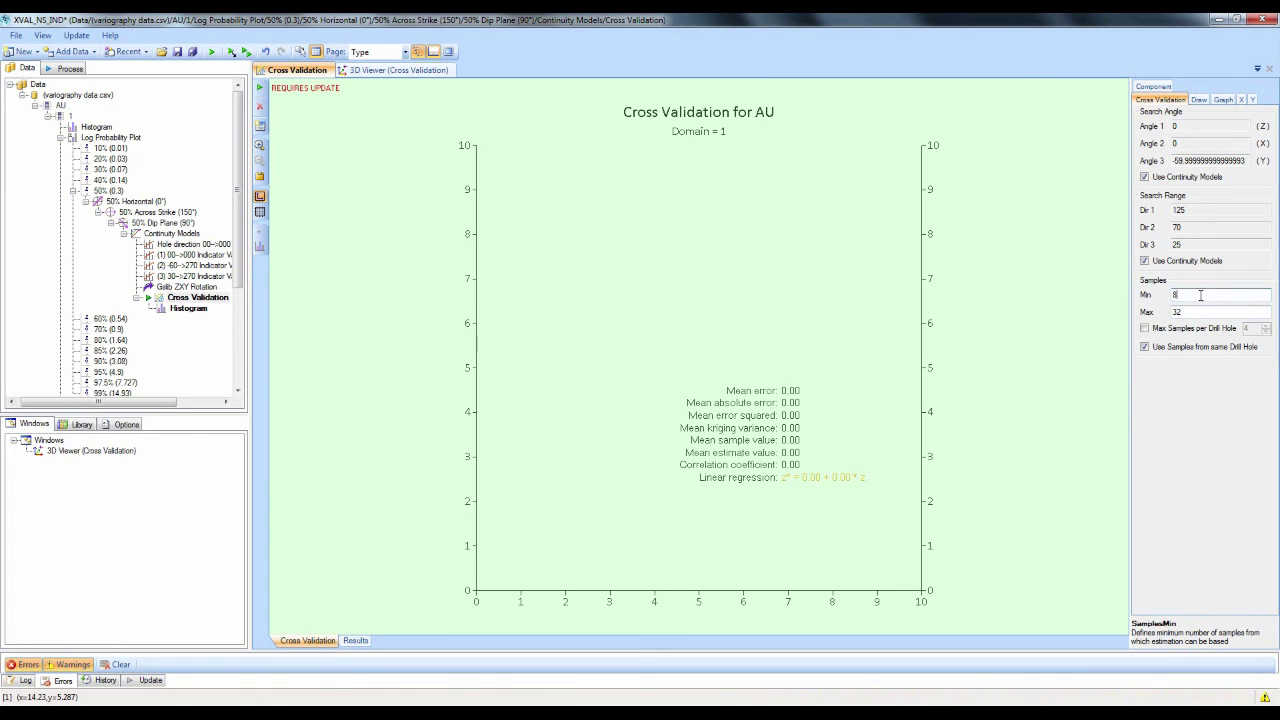
{"action": "left_click", "coordinate": [261, 89]}
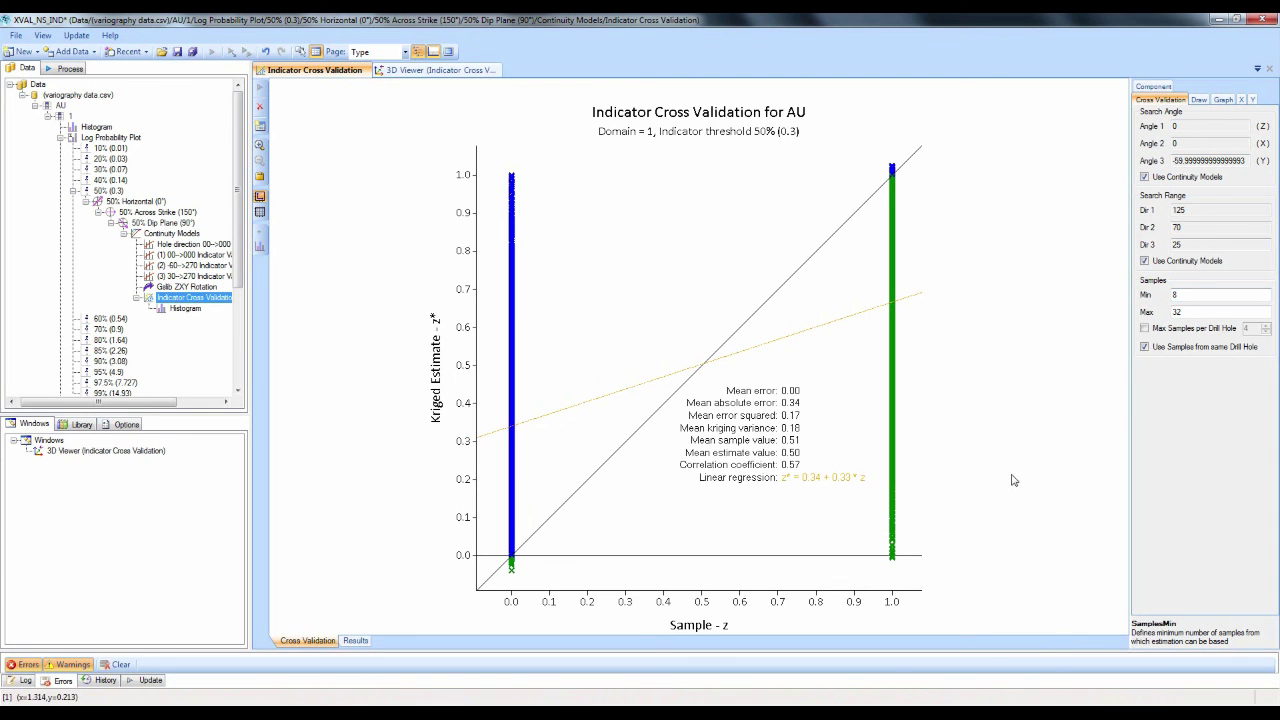
{"action": "left_click", "coordinate": [187, 308]}
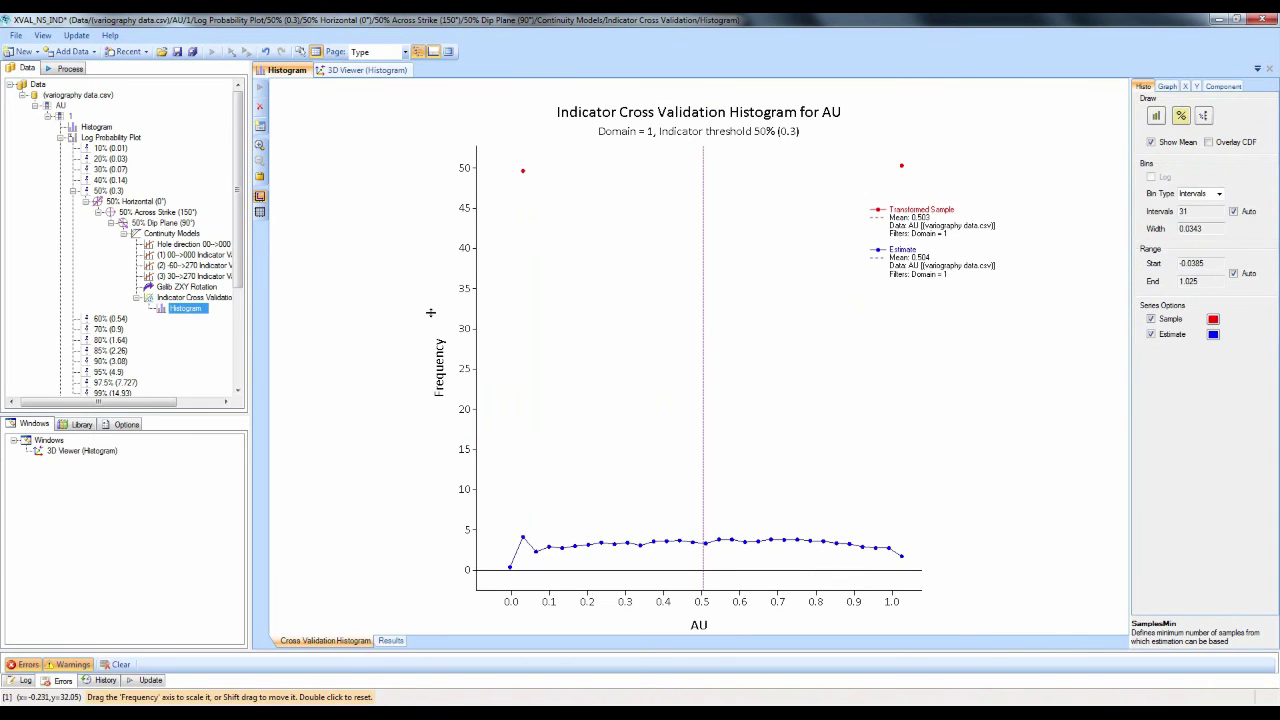